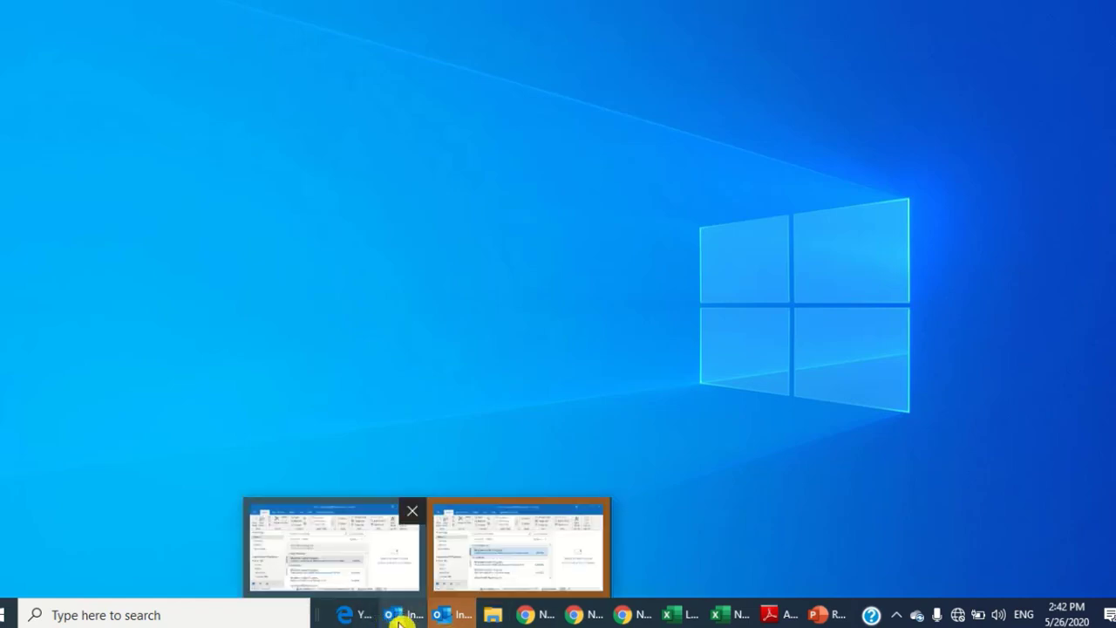
- Leave the Outlook desktop for a new, empty virtual desktop
mouse_move(534, 615)
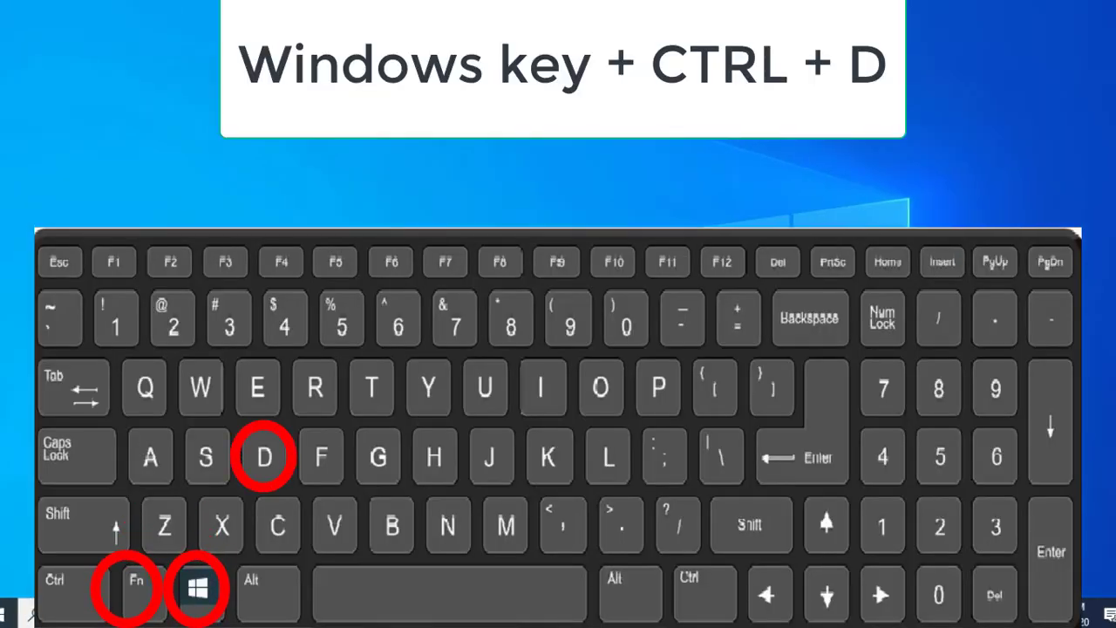
key("super+d")
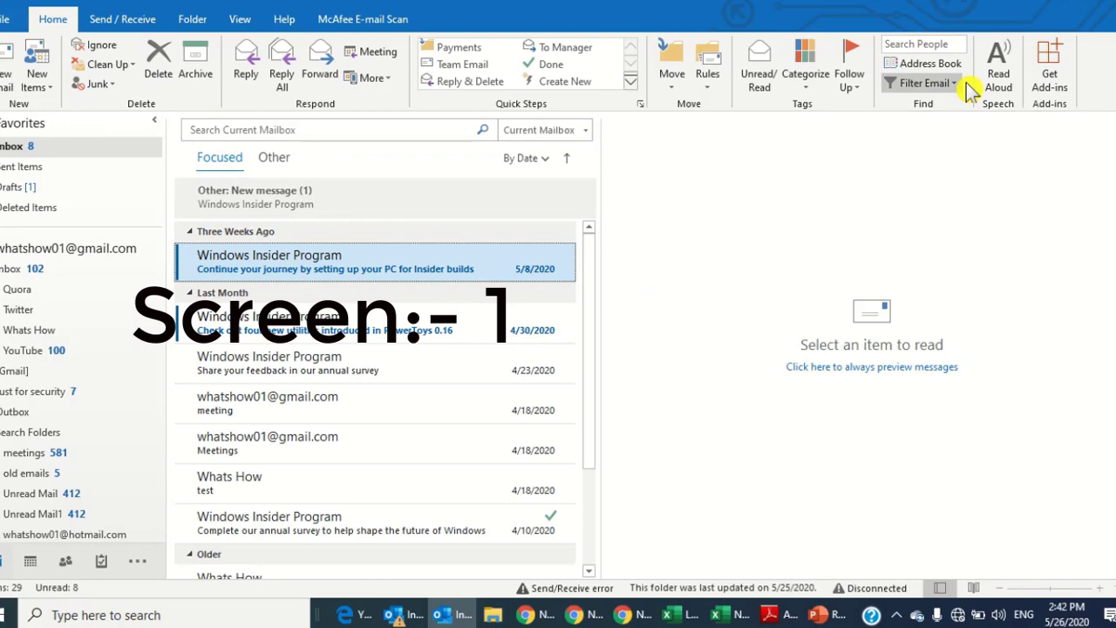
key("super+d")
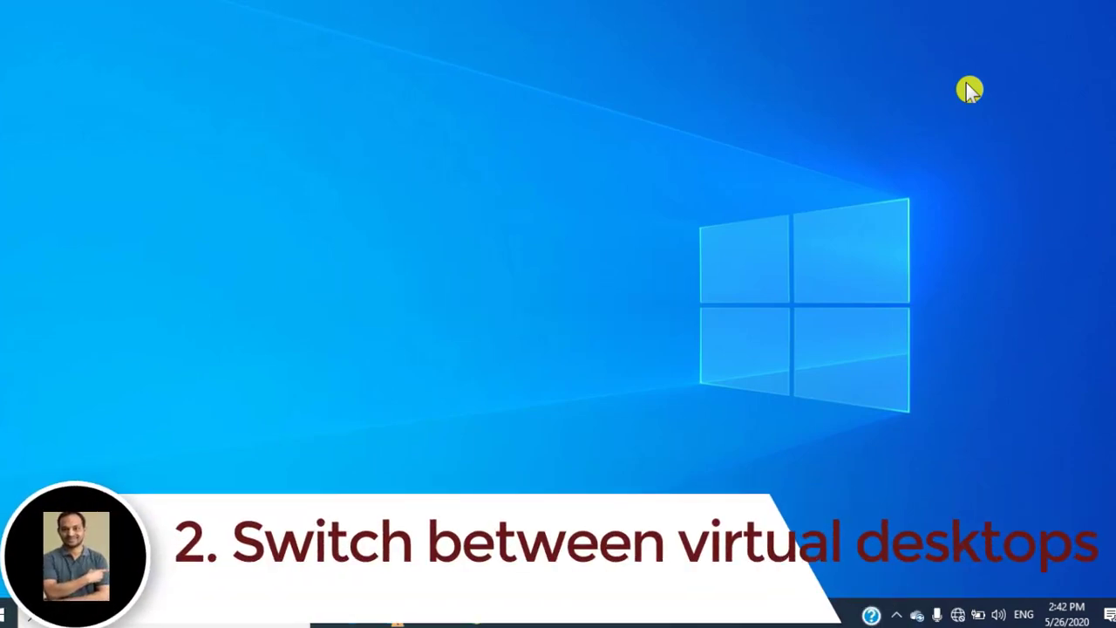
- Hop between the empty desktop and the Outlook desktop with Win+Ctrl+Left/Right
key("ctrl+super+Right")
key("ctrl+super+Left")
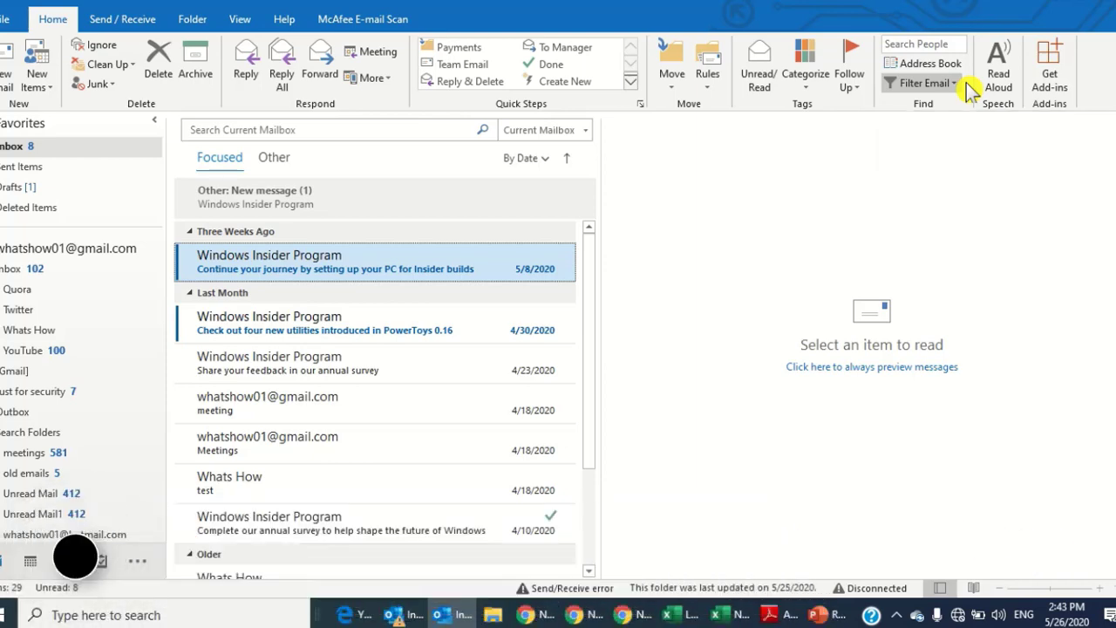
key("ctrl+super+Right")
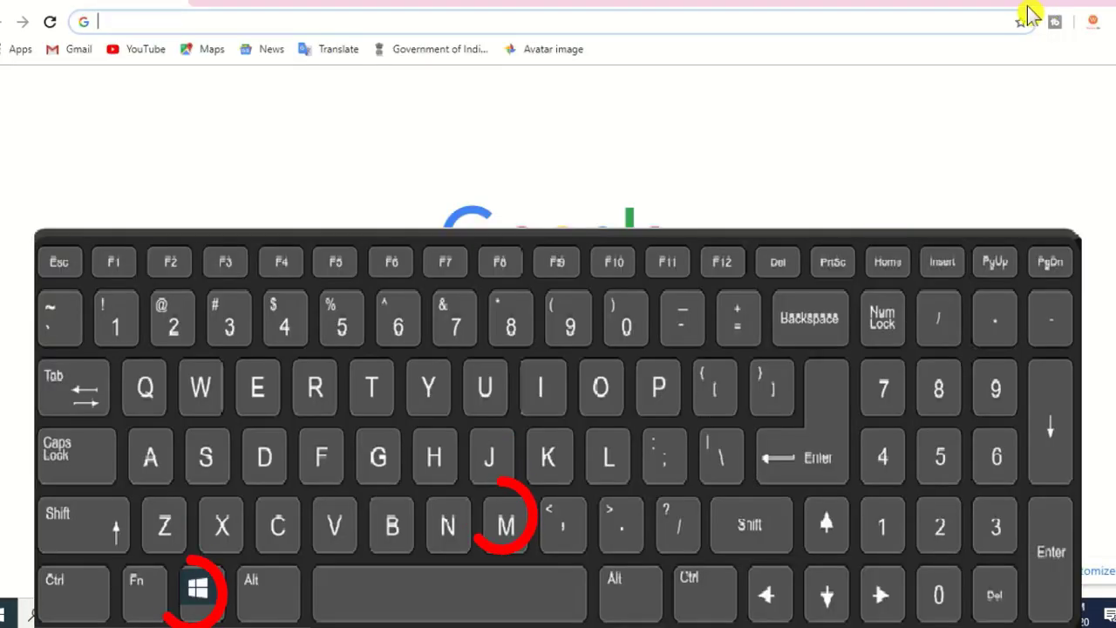
- Use Win+M to minimize every open window, clearing the desktop
key("super+m")
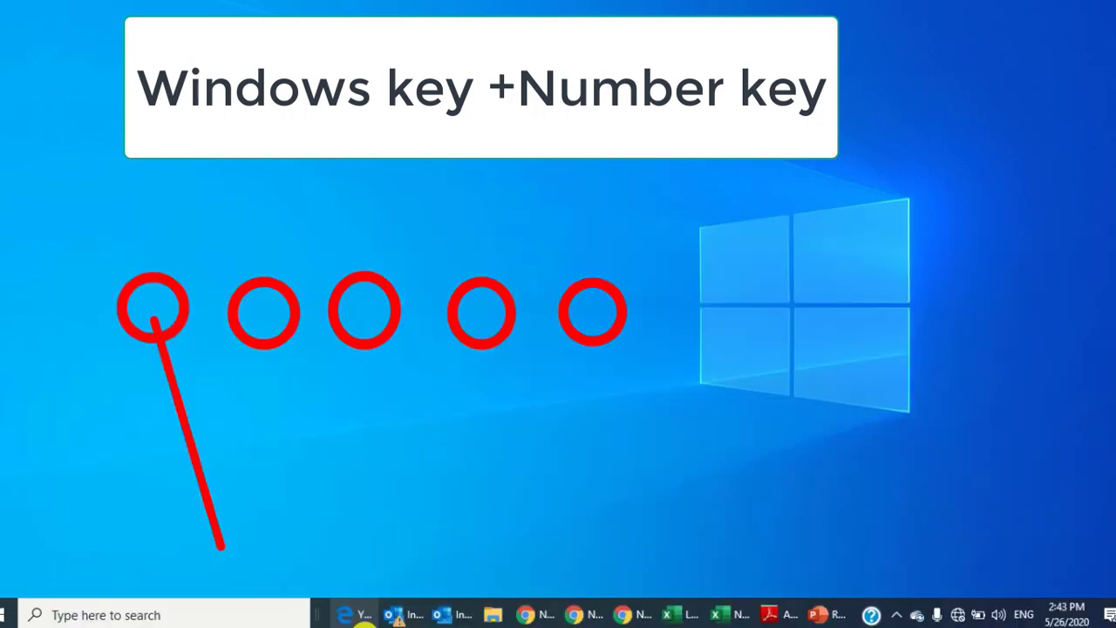
- Bring up Edge, the Outlook inbox and File Explorer at This PC in turn
mouse_move(363, 617)
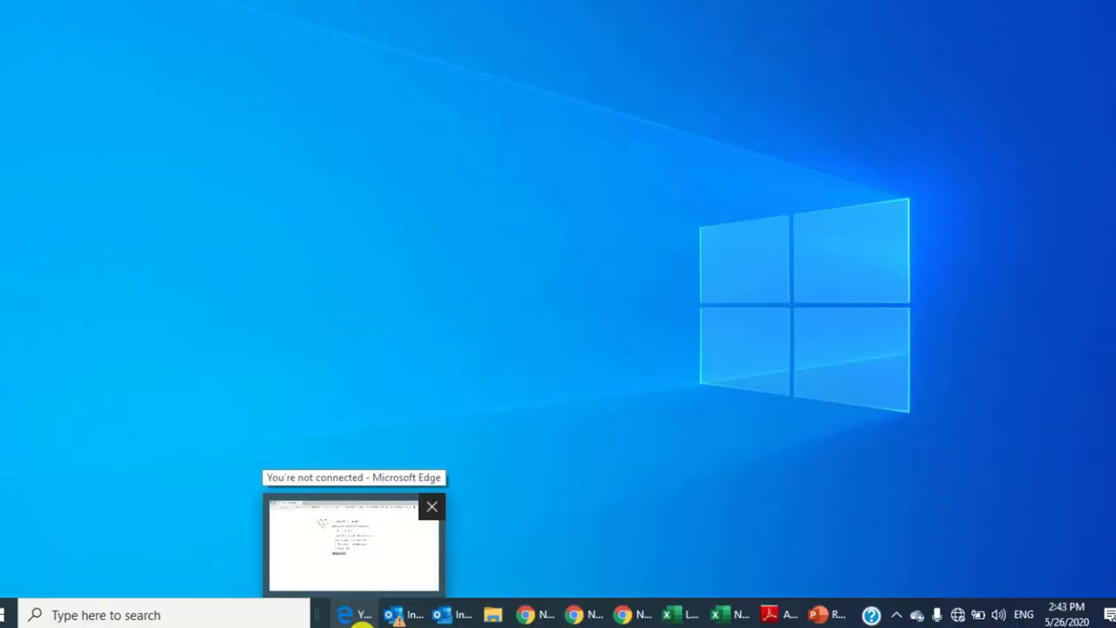
mouse_move(403, 617)
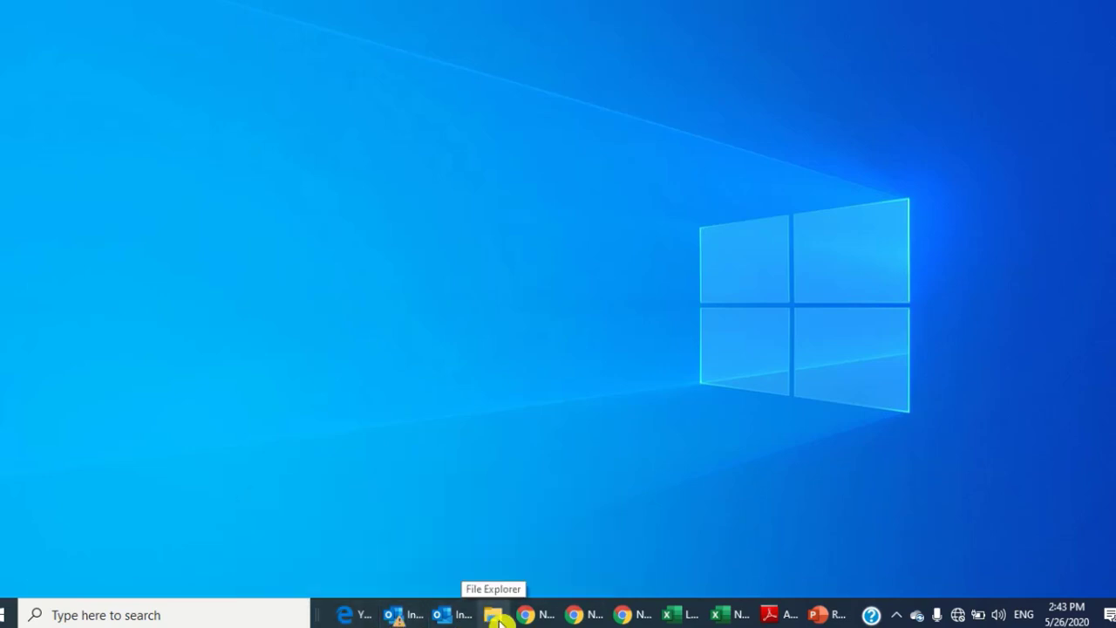
mouse_move(550, 621)
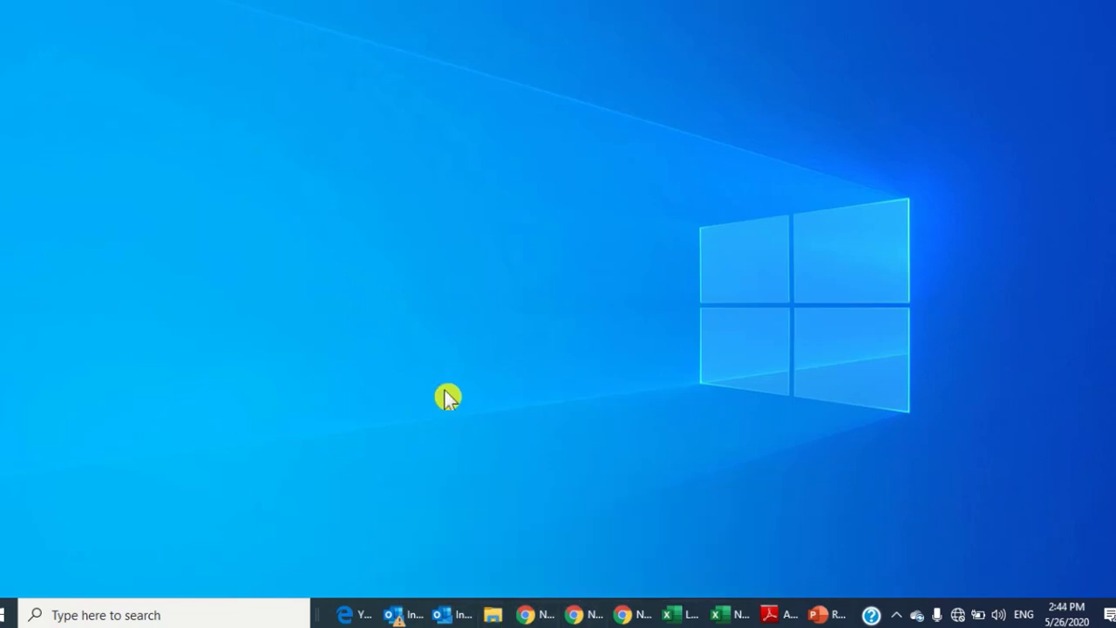
key("alt+Tab")
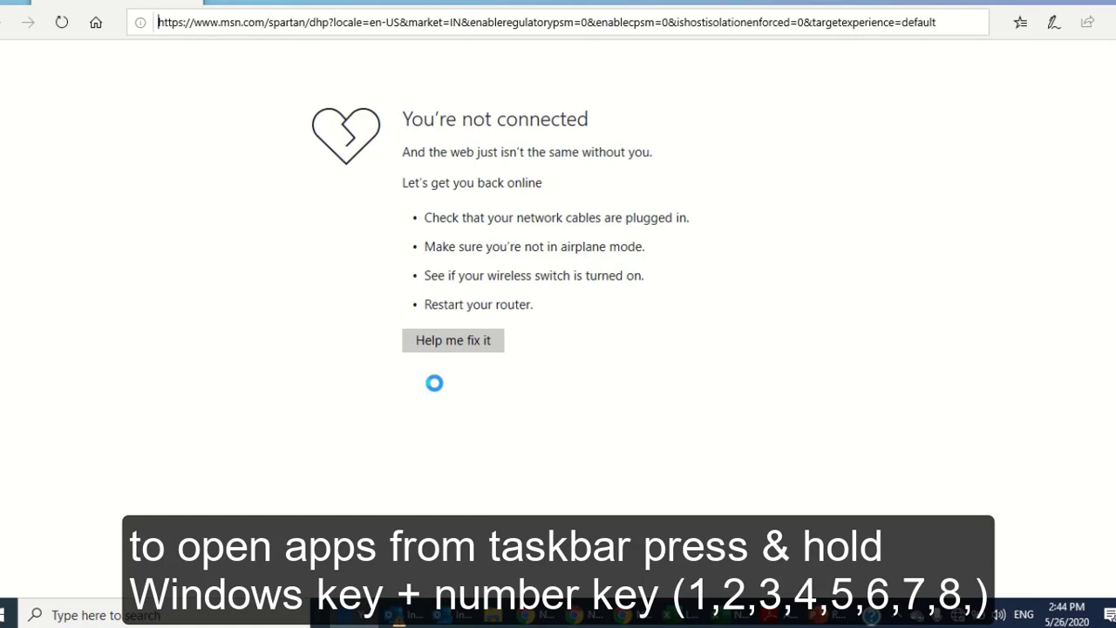
key("super+1")
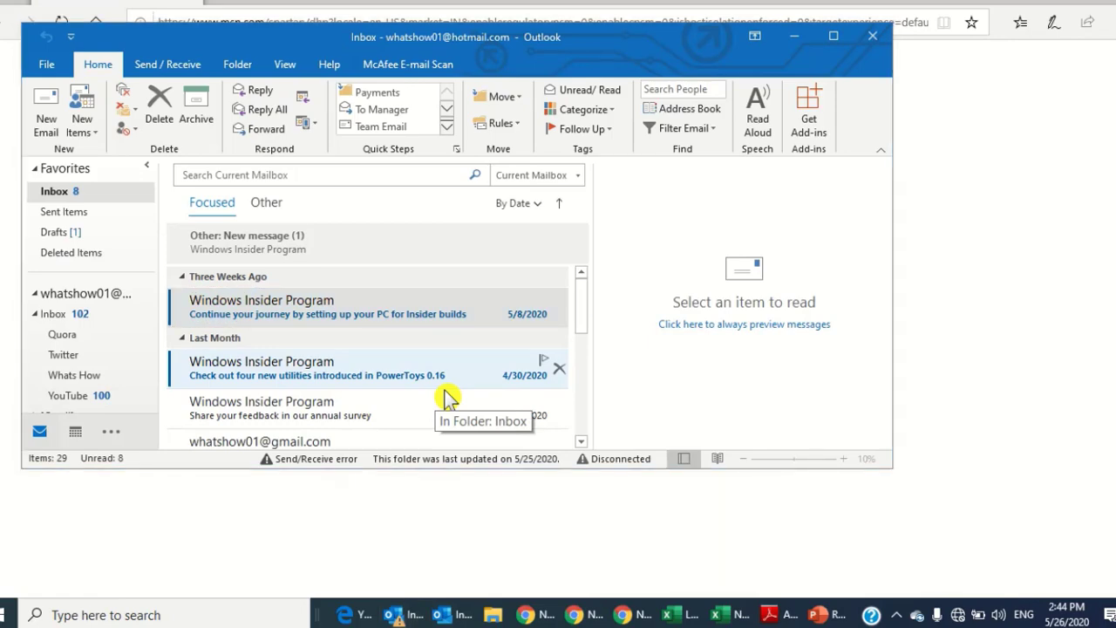
key("super+e")
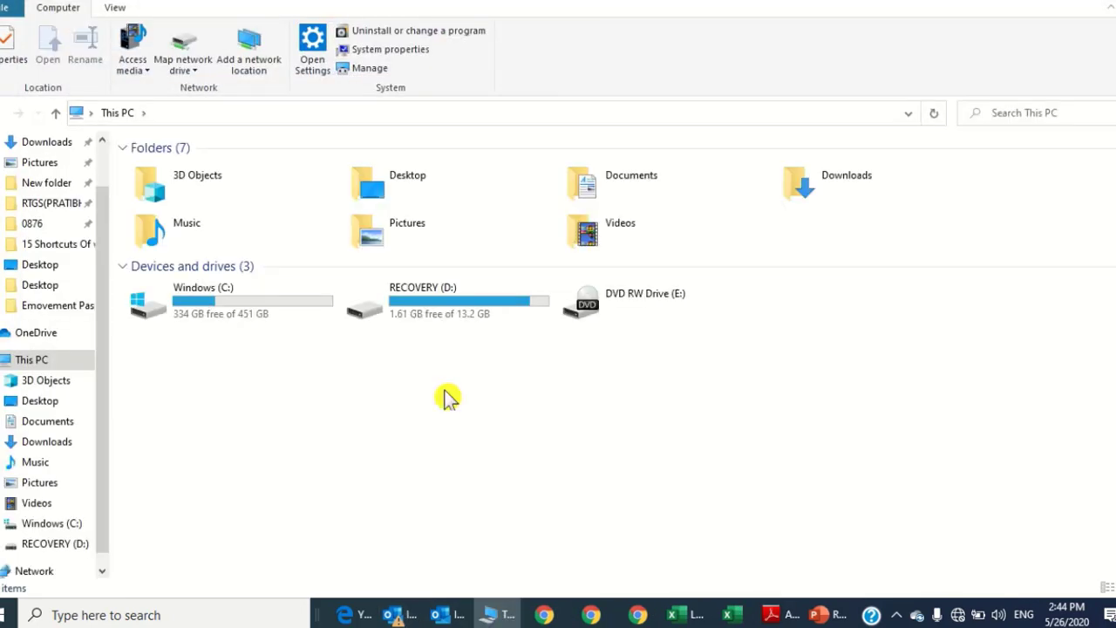
- Switch to Excel, Adobe Reader and Chrome by taskbar position, then show the desktop
key("super+5")
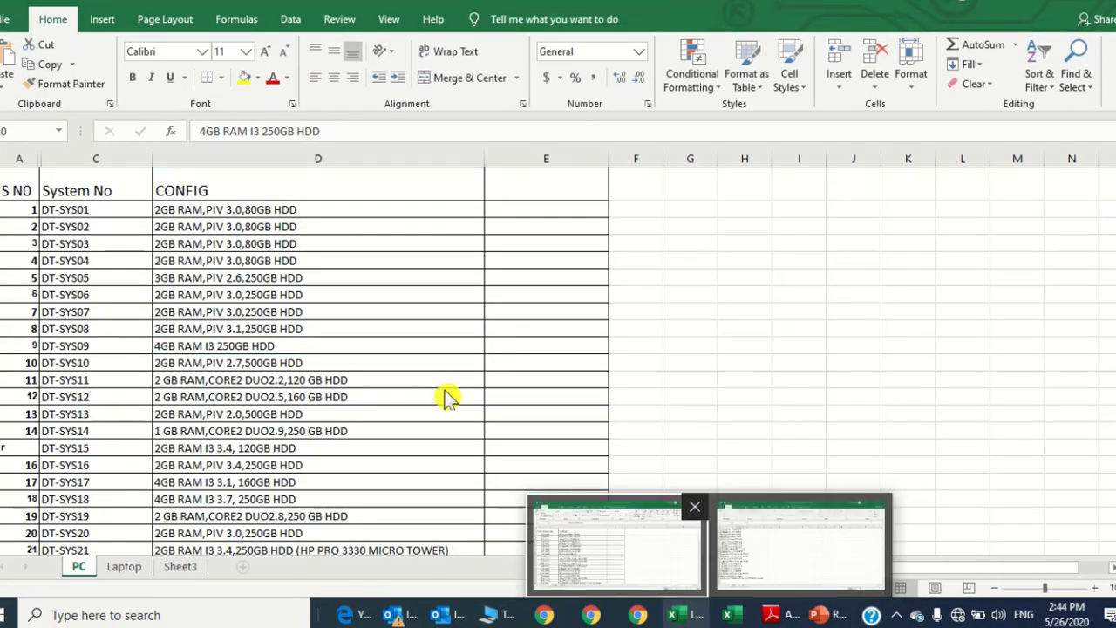
key("super+6")
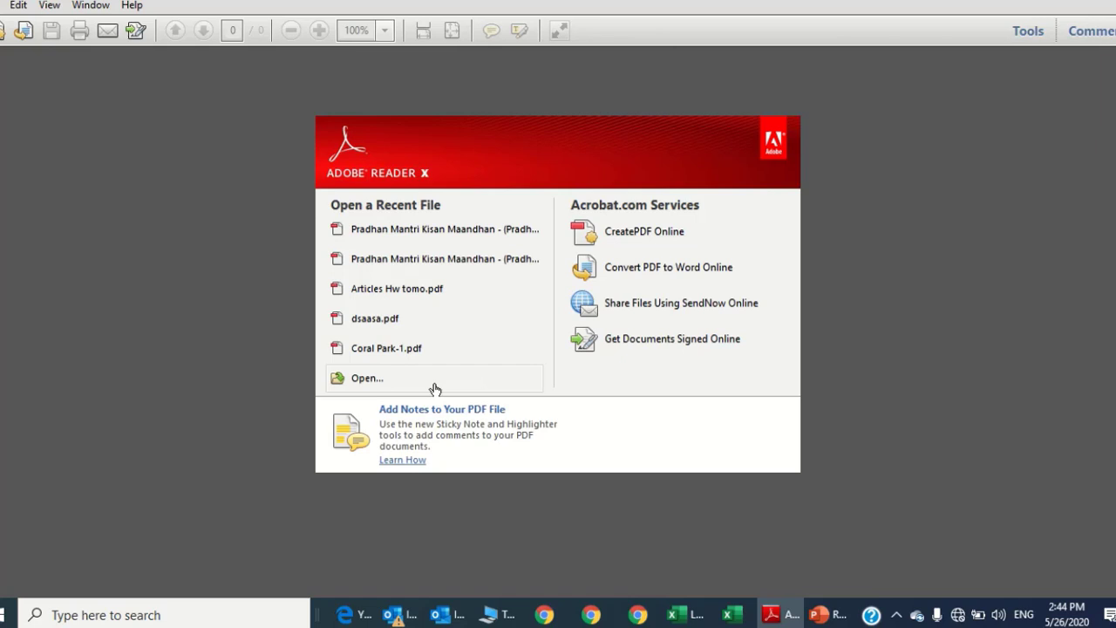
key("super+5")
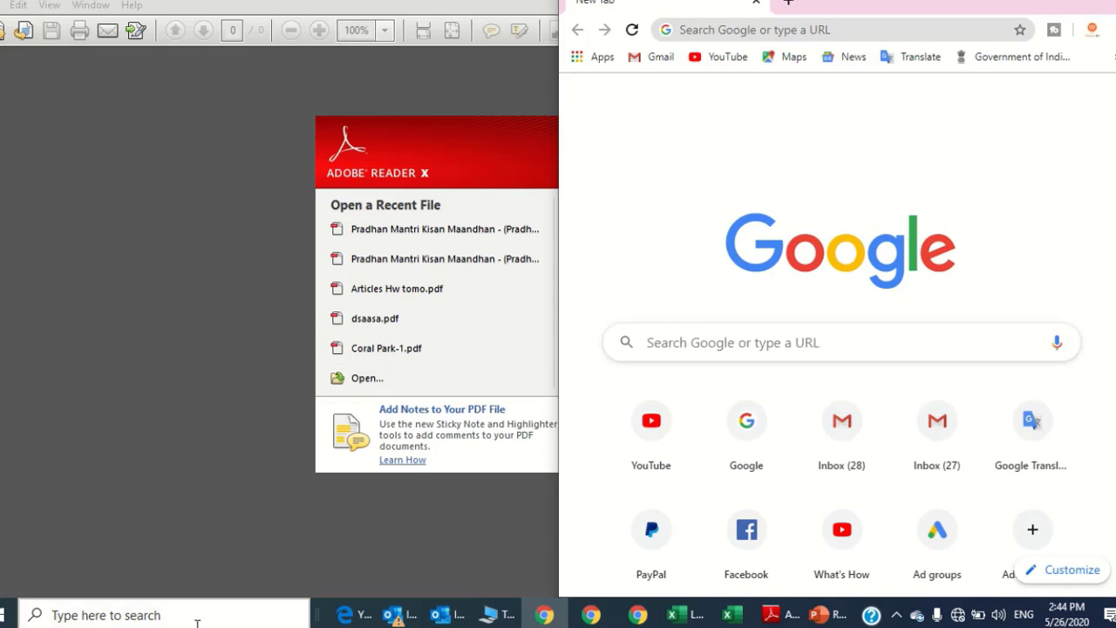
key("super+d")
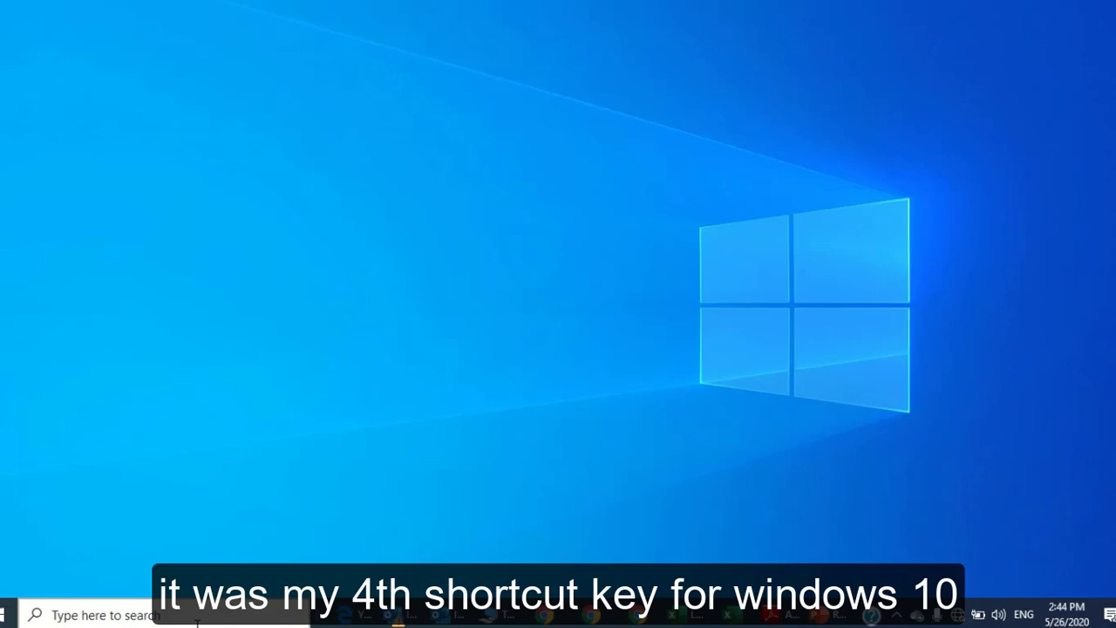
- Restore the Excel PC inventory workbook from the taskbar after checking the other workbook
left_click(673, 616)
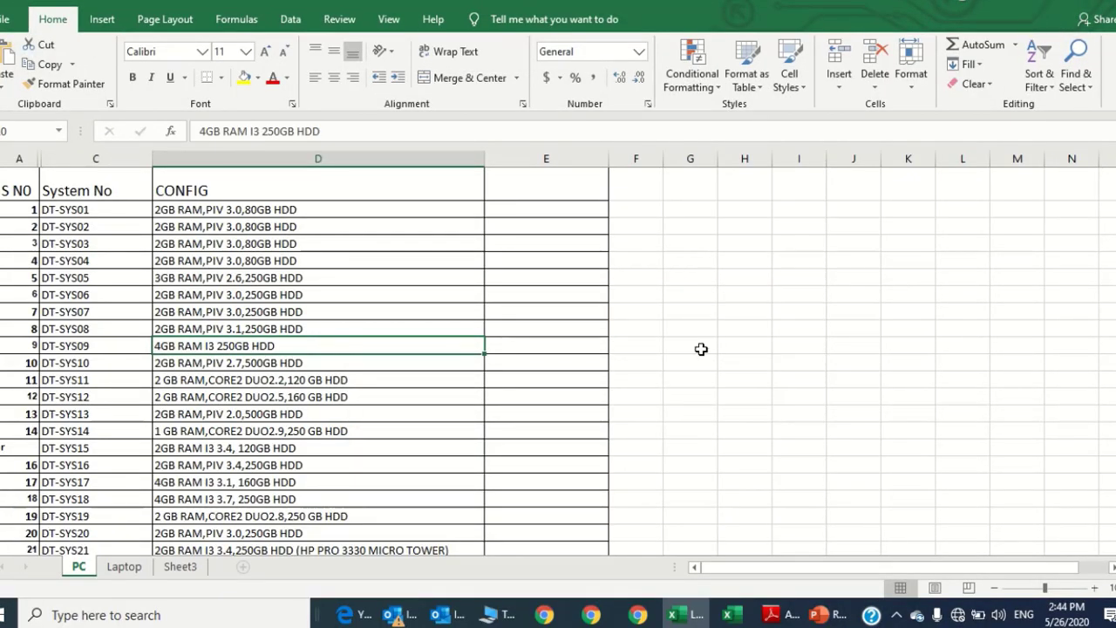
left_click(731, 616)
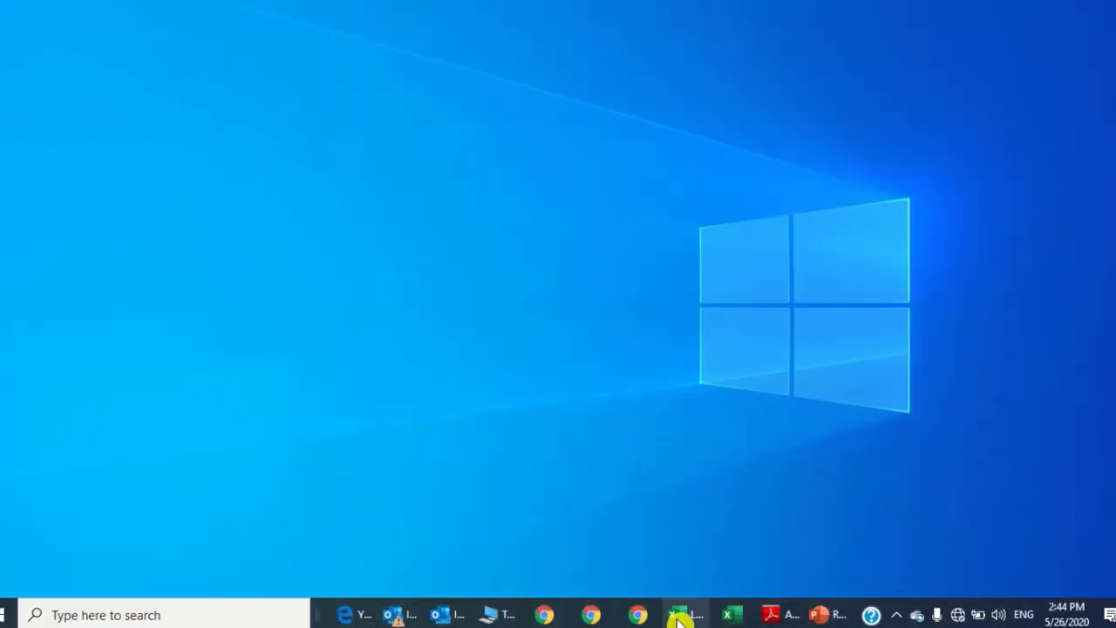
left_click(677, 614)
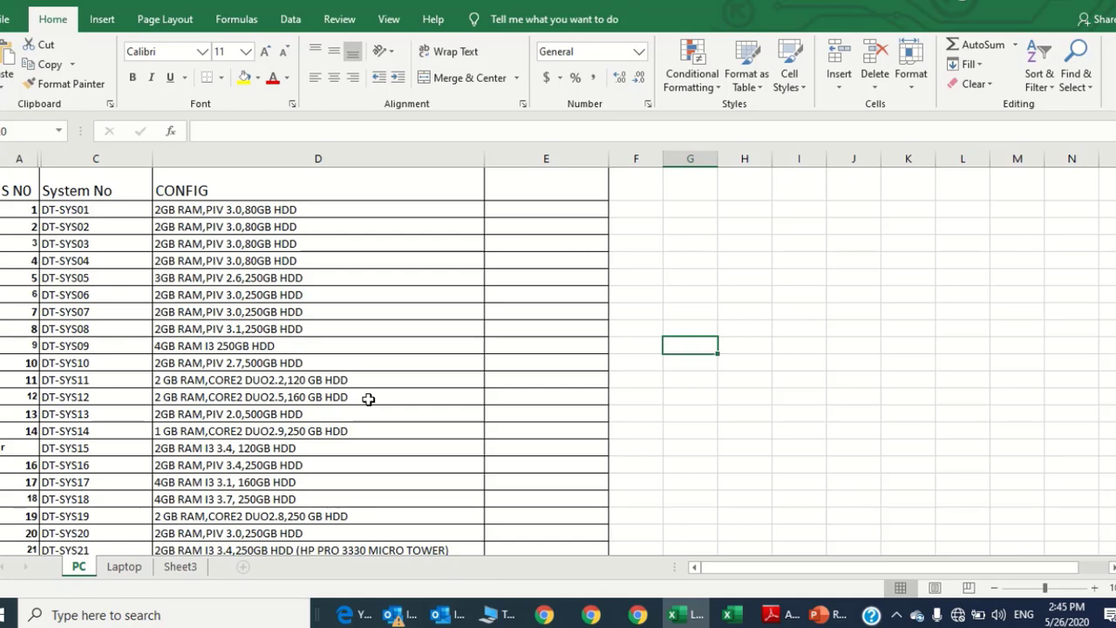
- Snap the inventory workbook to the left half and Sheet1 to the right half
key("super+Left")
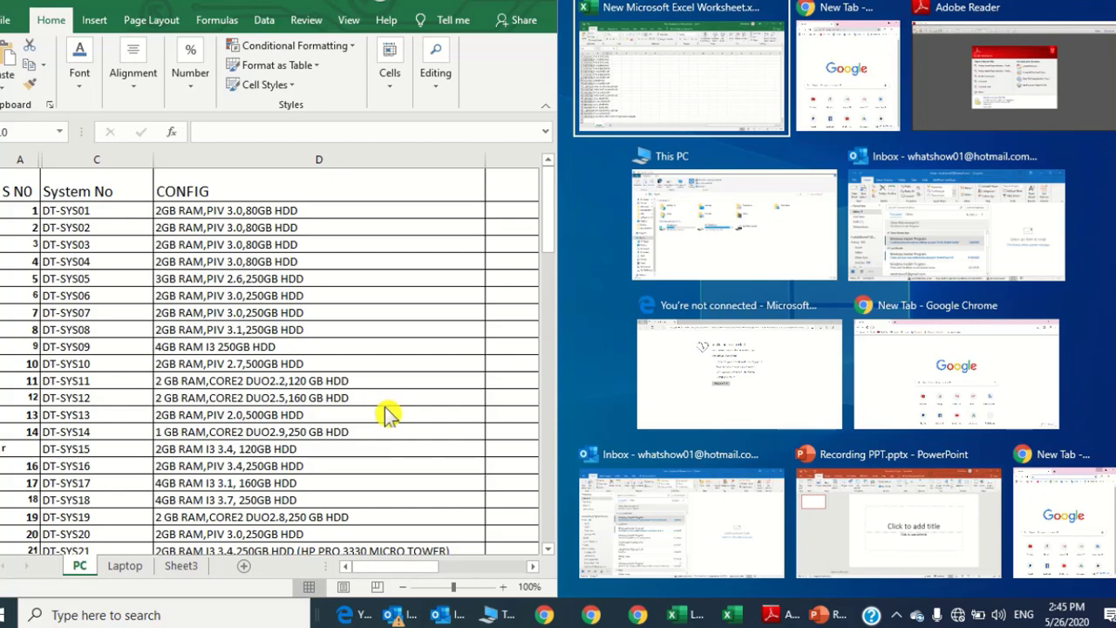
left_click(730, 618)
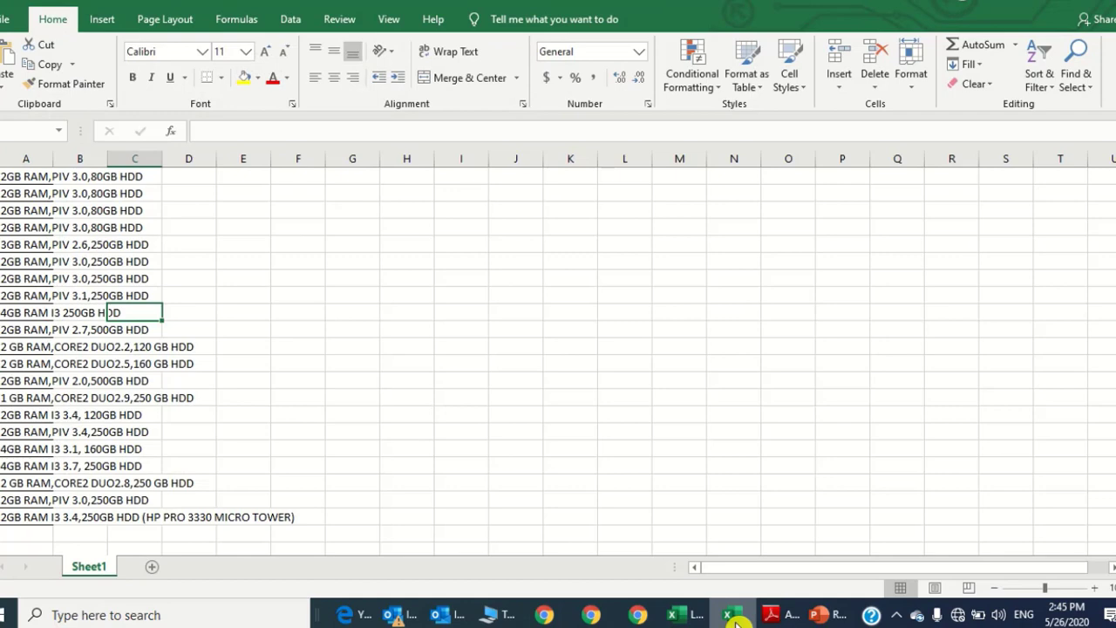
key("super+Right")
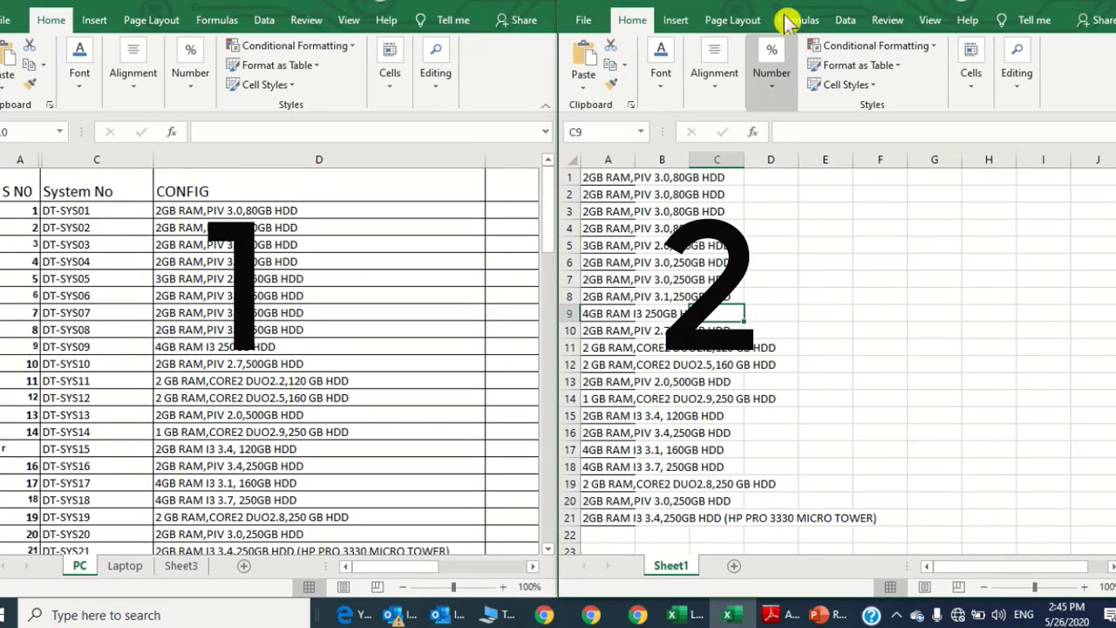
- Unsnap Sheet1, then minimize both Excel workbooks
left_click_drag(785, 4, 748, 16)
left_click(475, 3)
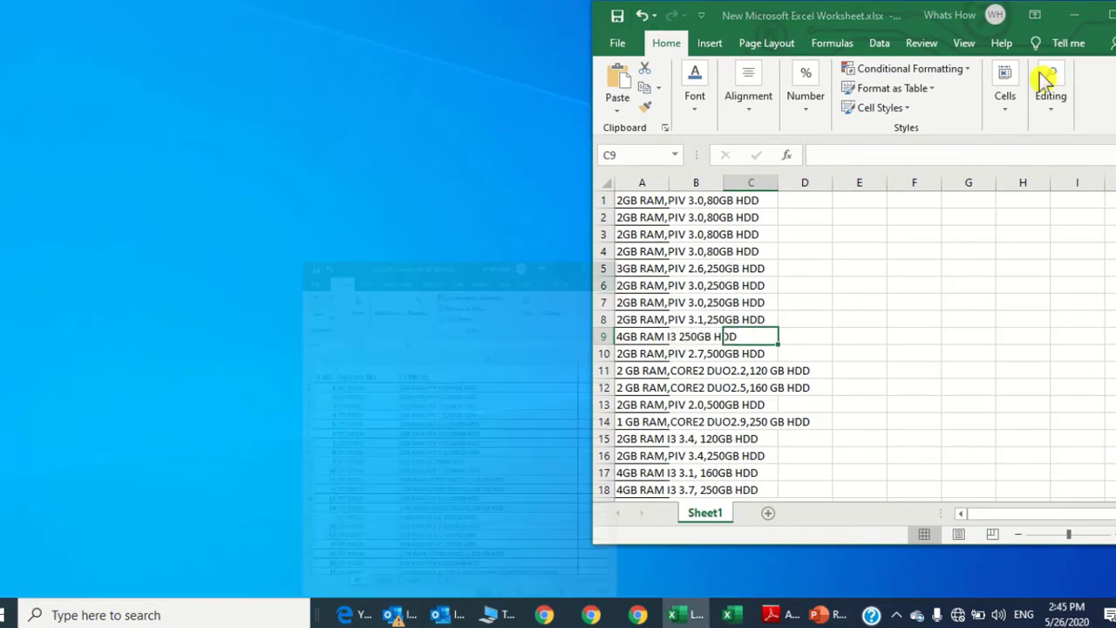
left_click(1074, 15)
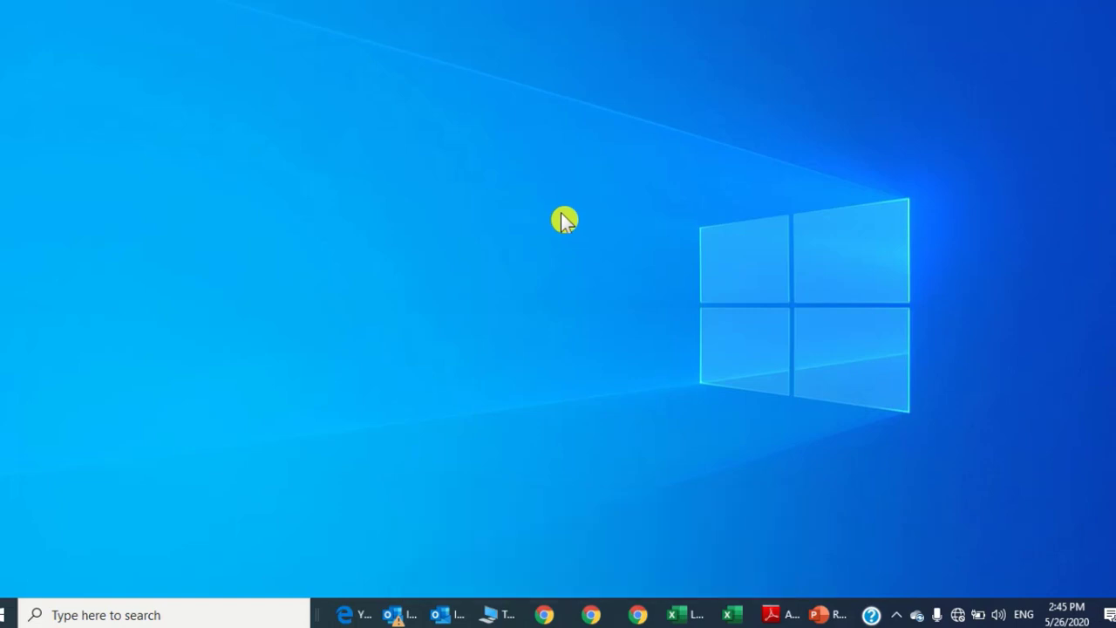
- Snap one Chrome window to the left half and the second to the right half
left_click(546, 618)
double_click(1087, 8)
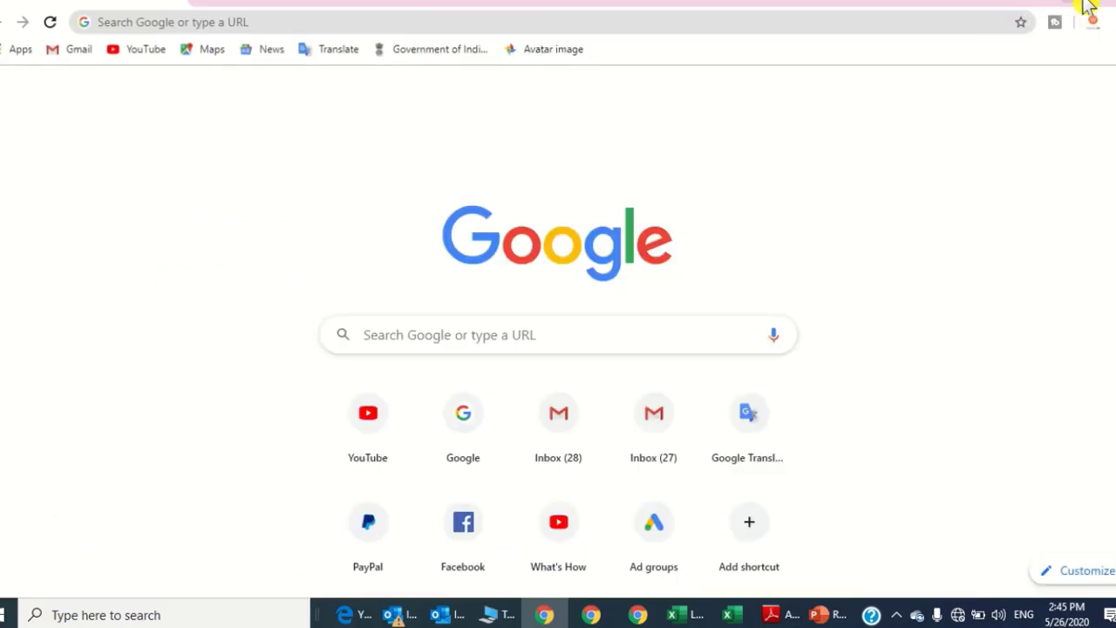
key("super+Left")
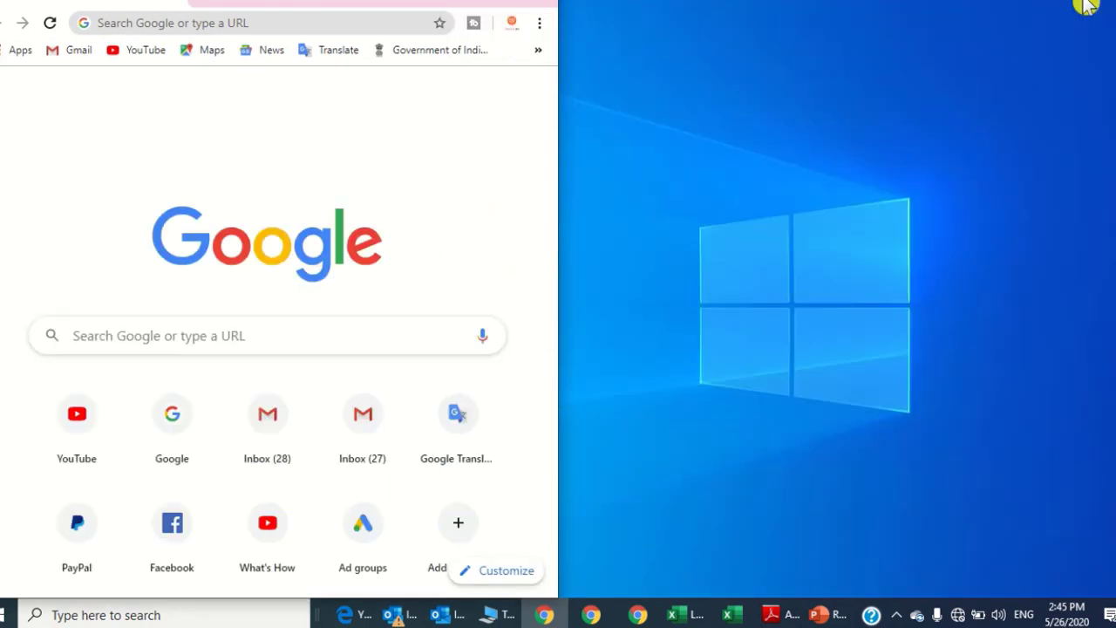
left_click(591, 614)
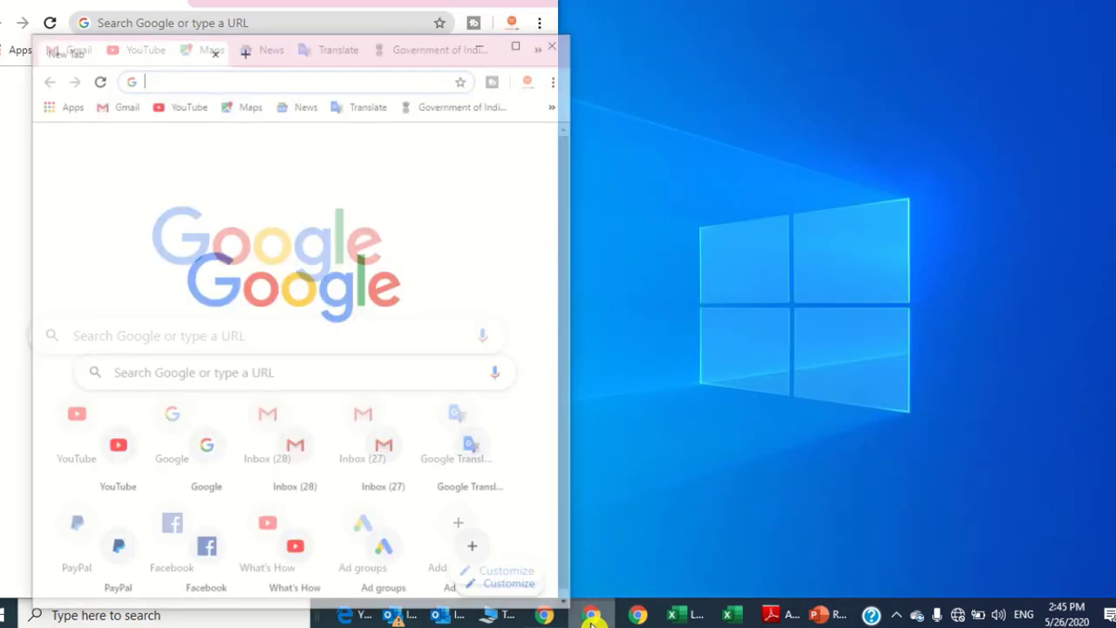
double_click(503, 5)
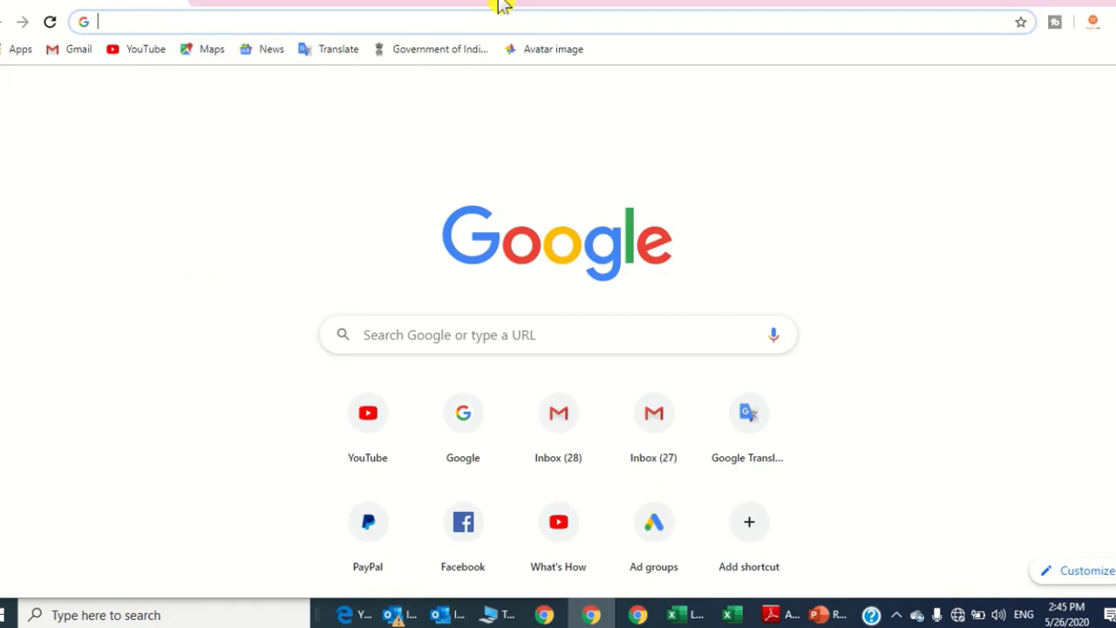
key("super+Right")
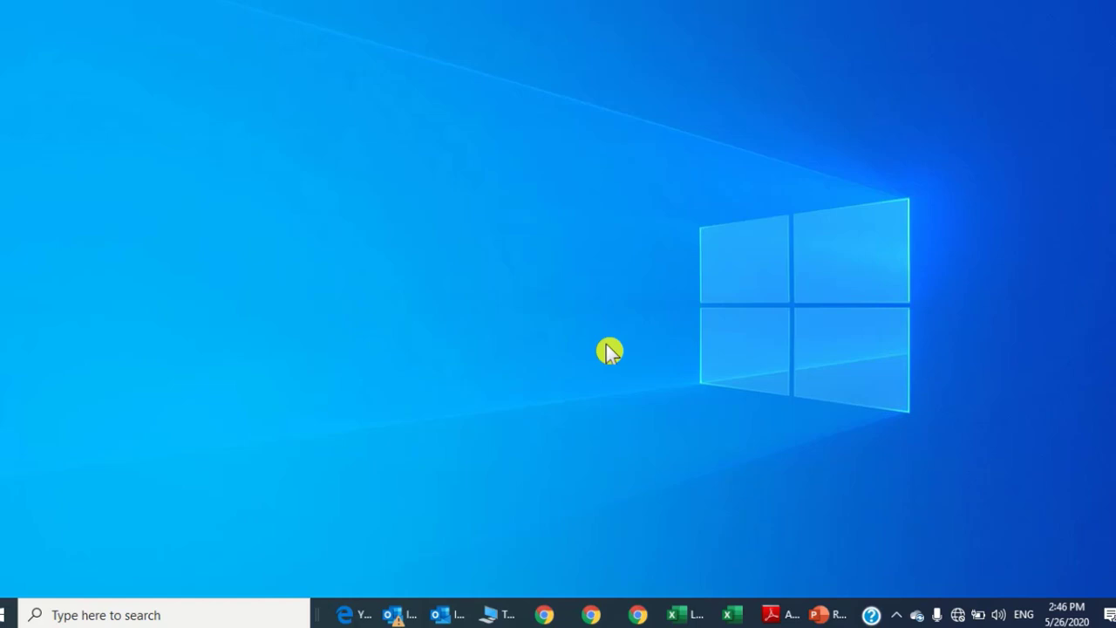
- Use Alt+Tab to bring Chrome forward, then the Outlook inbox
key("alt+Tab")
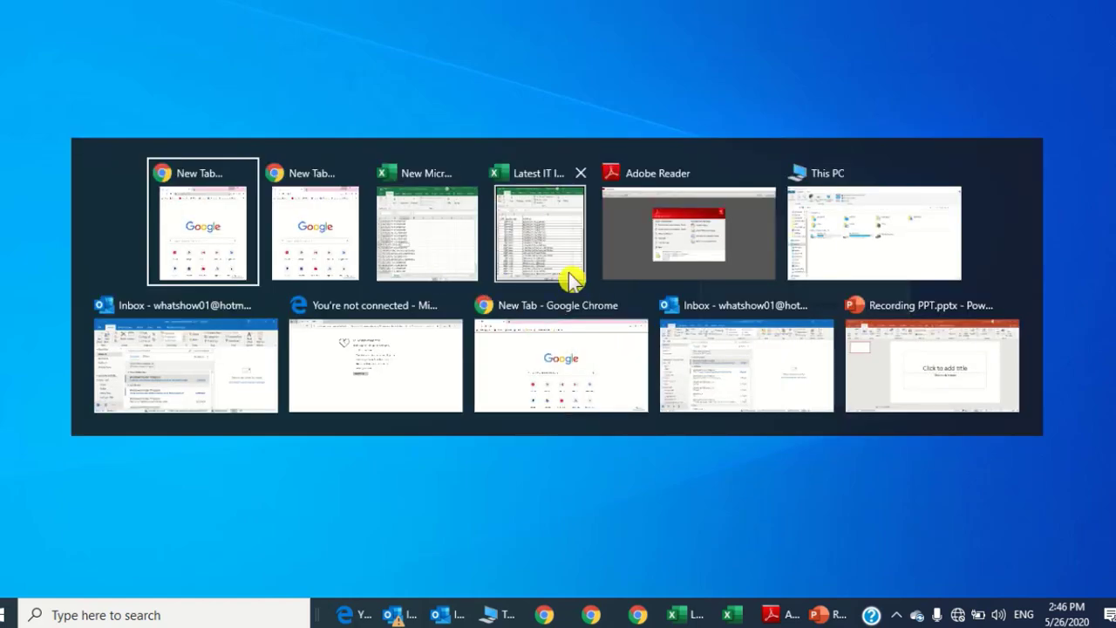
left_click(571, 360)
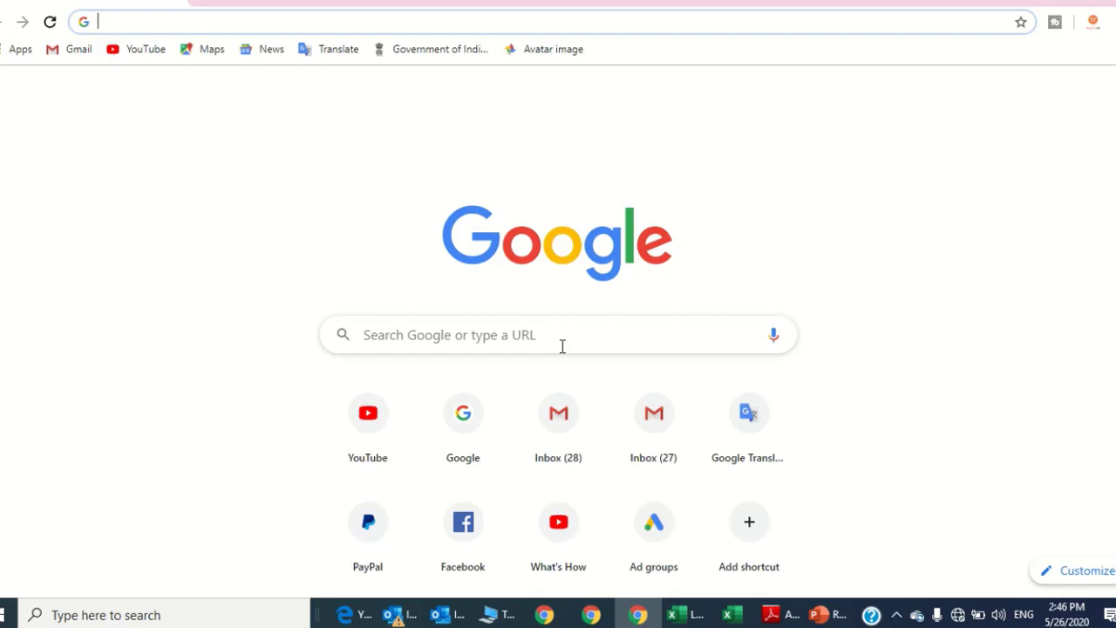
key("alt+Tab")
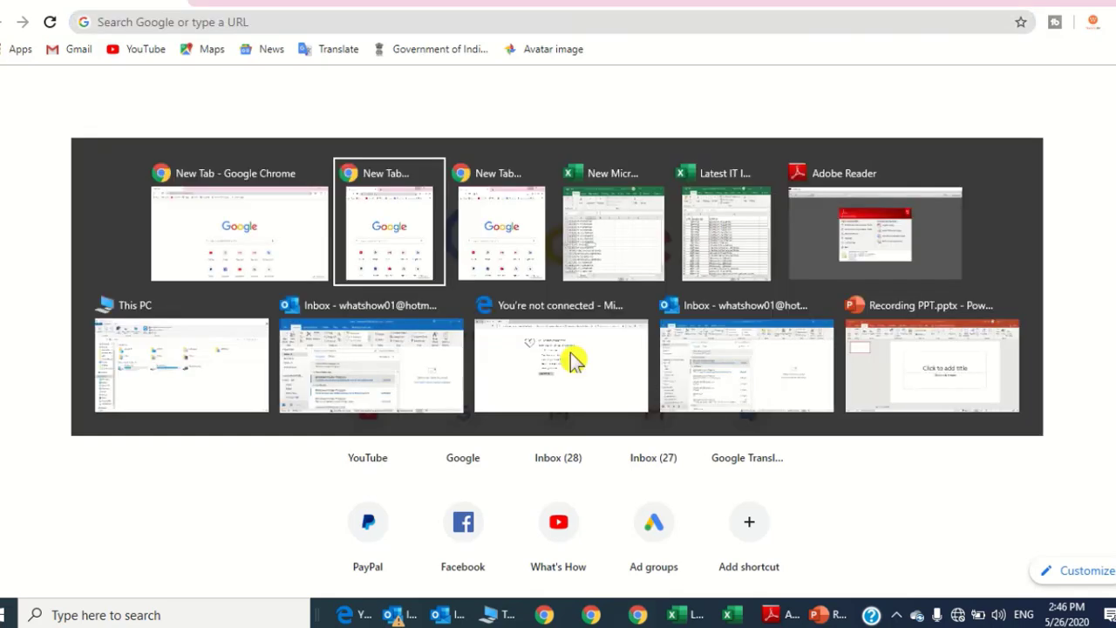
key("alt+Tab")
key("alt+Tab")
key("alt+Tab")
key("alt+Tab")
key("alt+Tab")
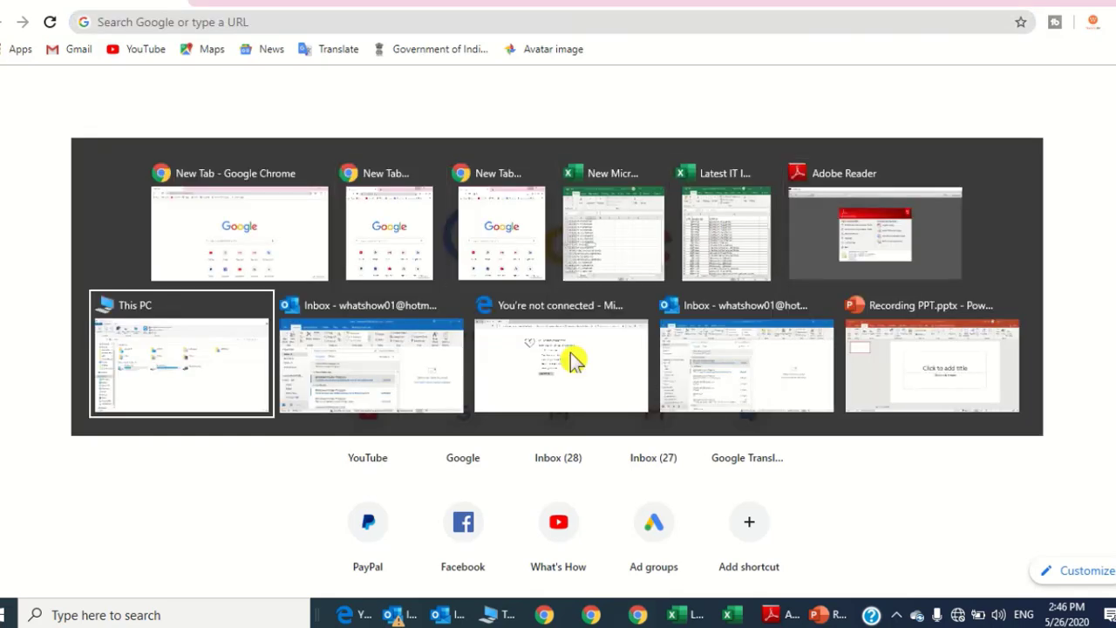
key("alt+Tab")
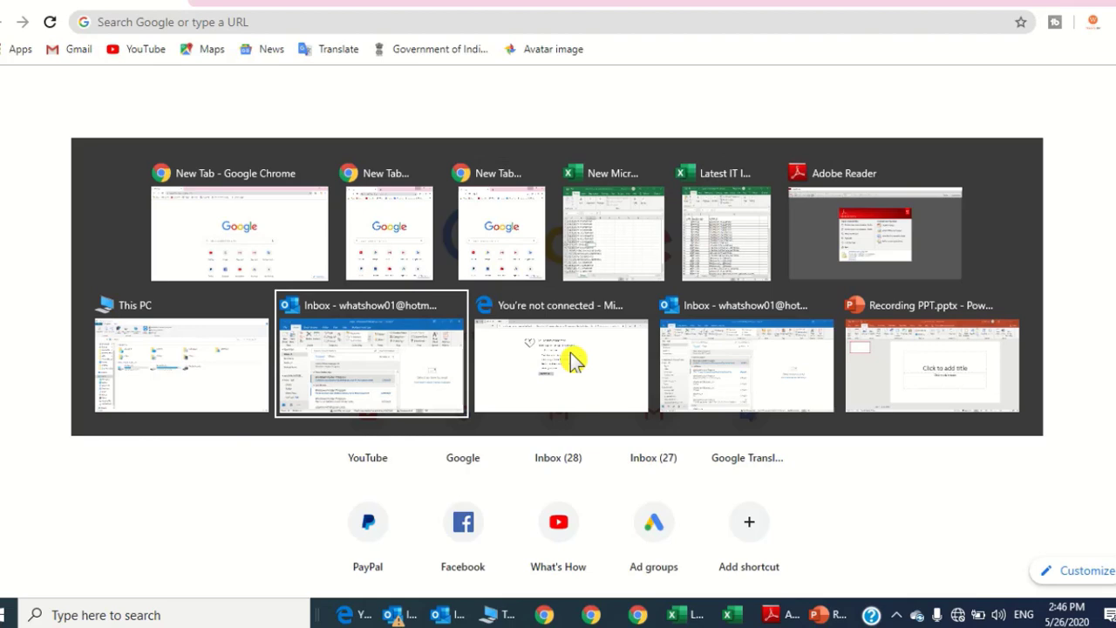
left_click(410, 357)
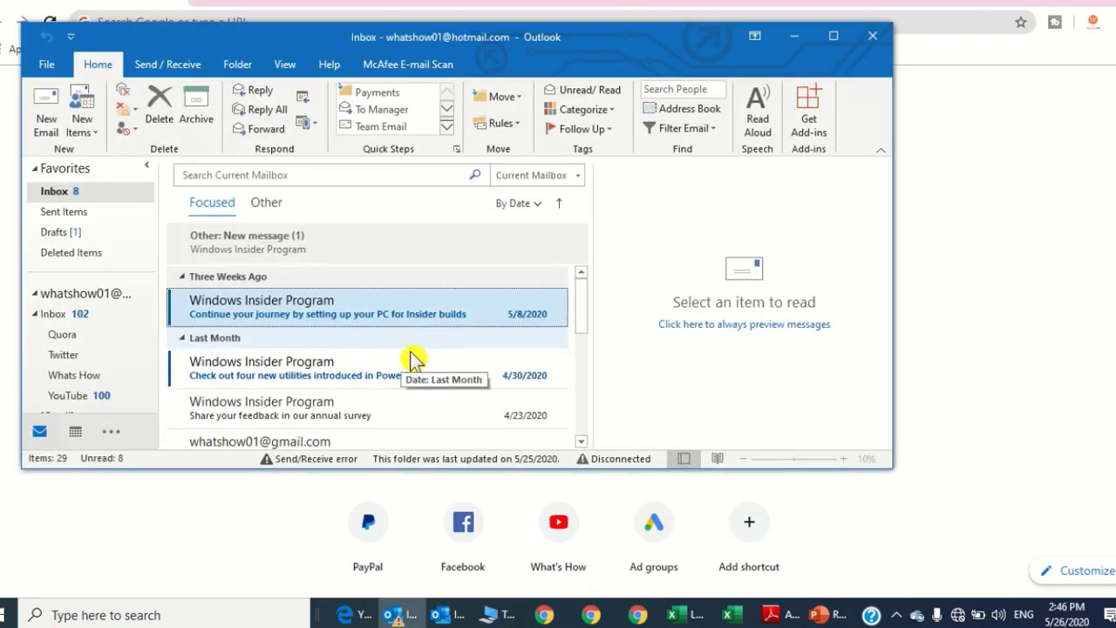
- Switch to the Recording PPT presentation through the persistent Ctrl+Alt+Tab switcher
key("ctrl+alt+Tab")
key("Right")
key("Right")
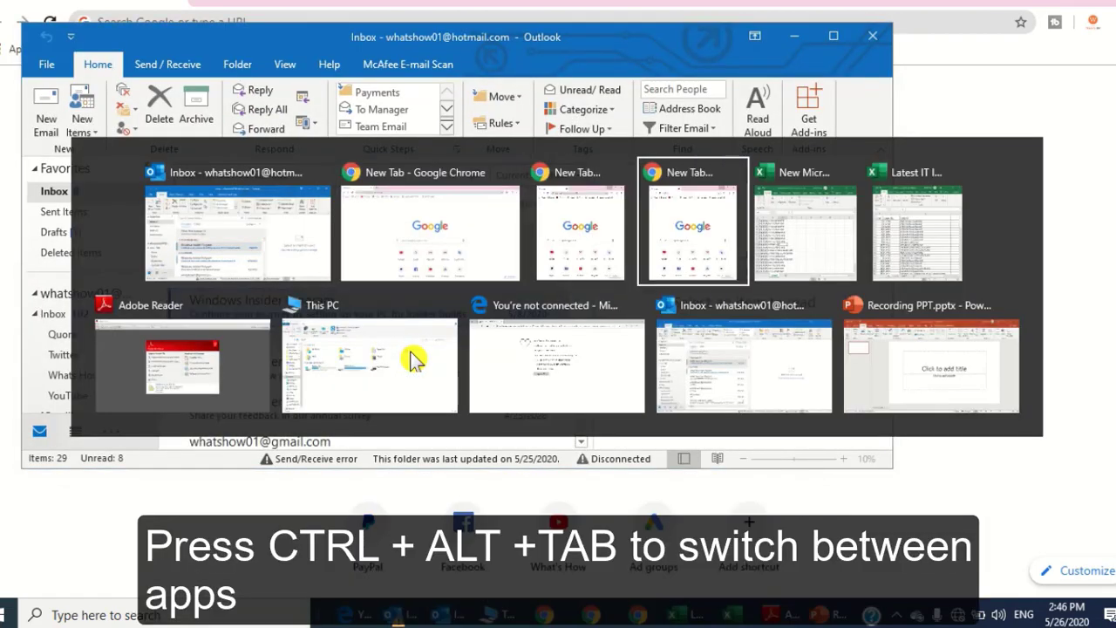
key("Right")
key("Right")
key("Right")
key("Right")
key("Right")
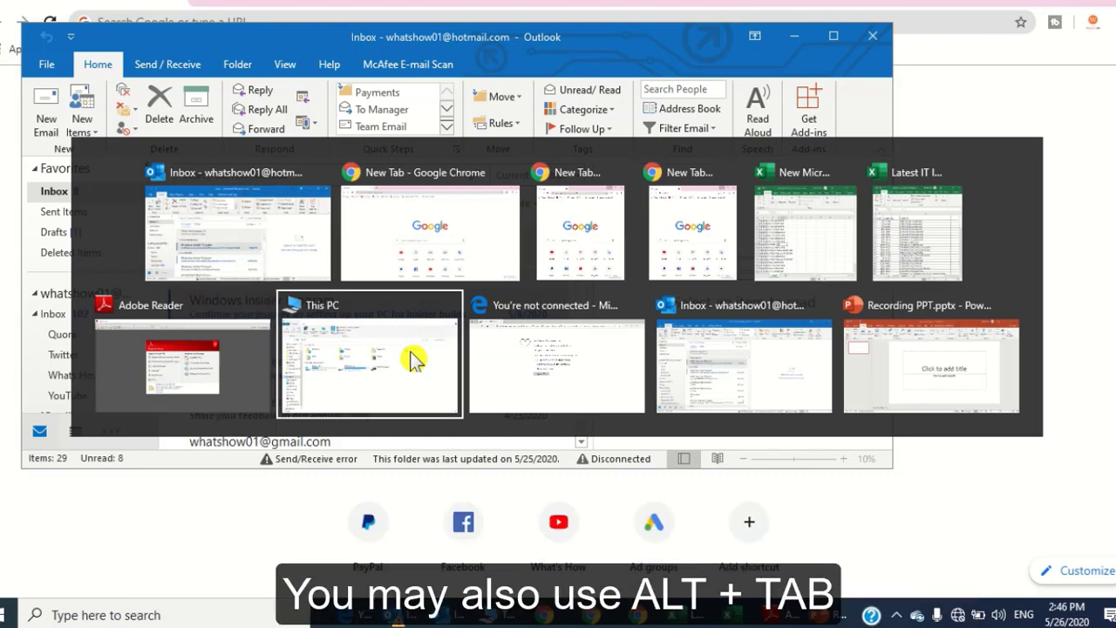
key("Right")
key("Right")
key("Return")
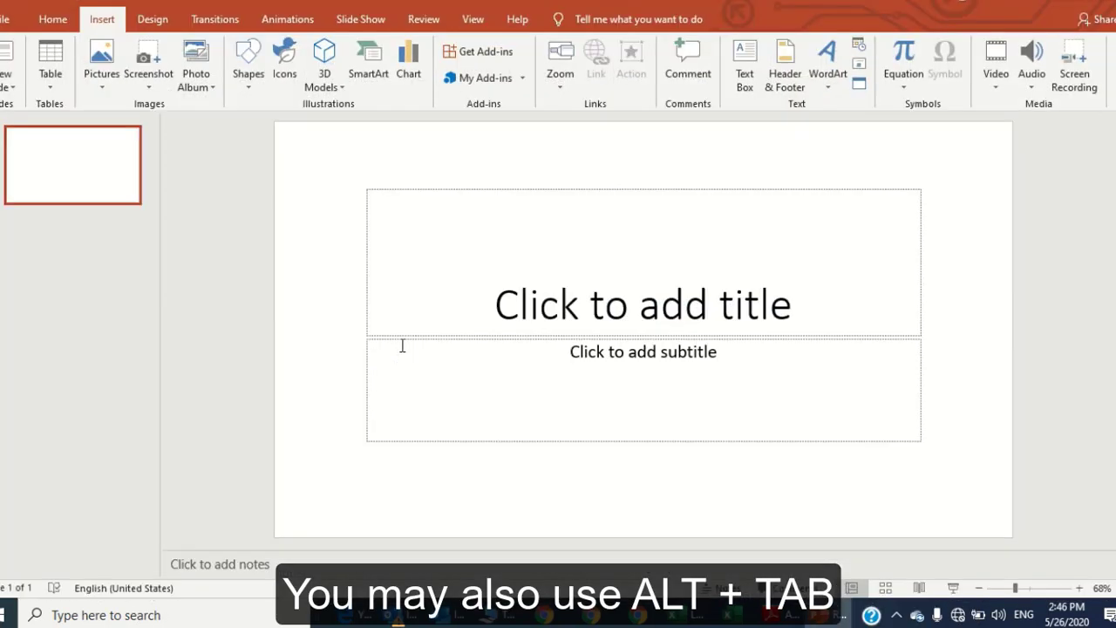
- Close virtual desktops 3 and 2 in Task View
key("super+Tab")
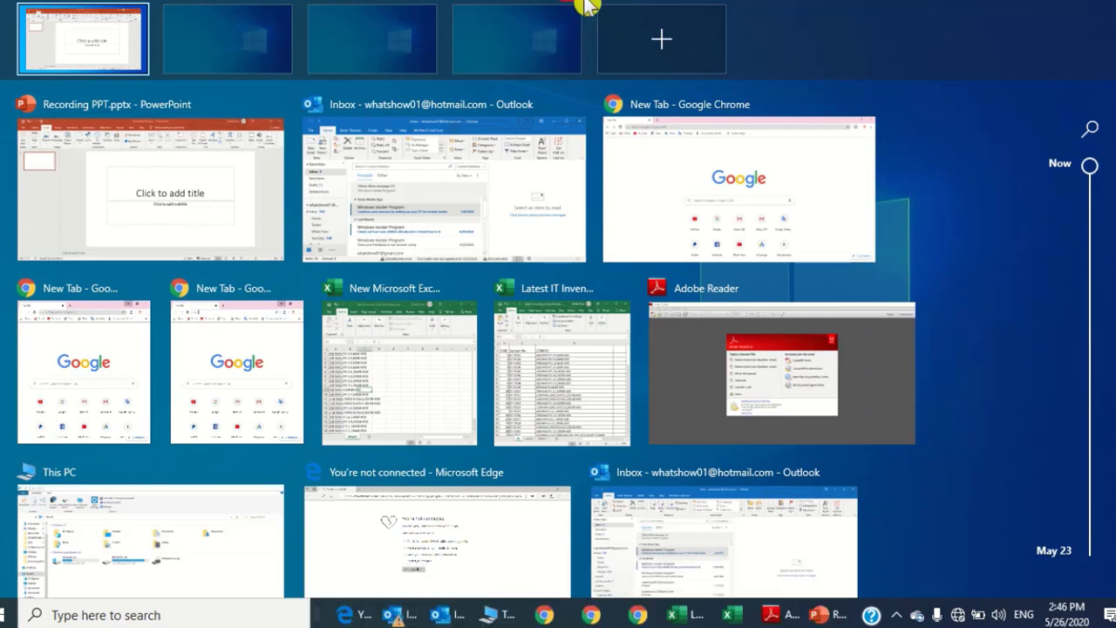
left_click(434, 10)
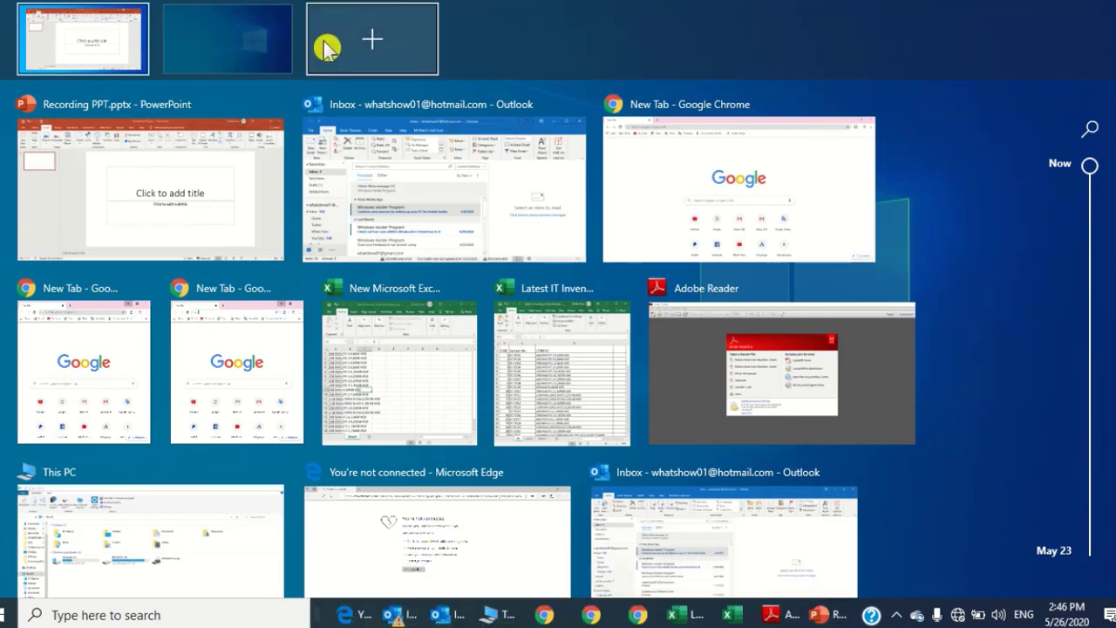
left_click(291, 8)
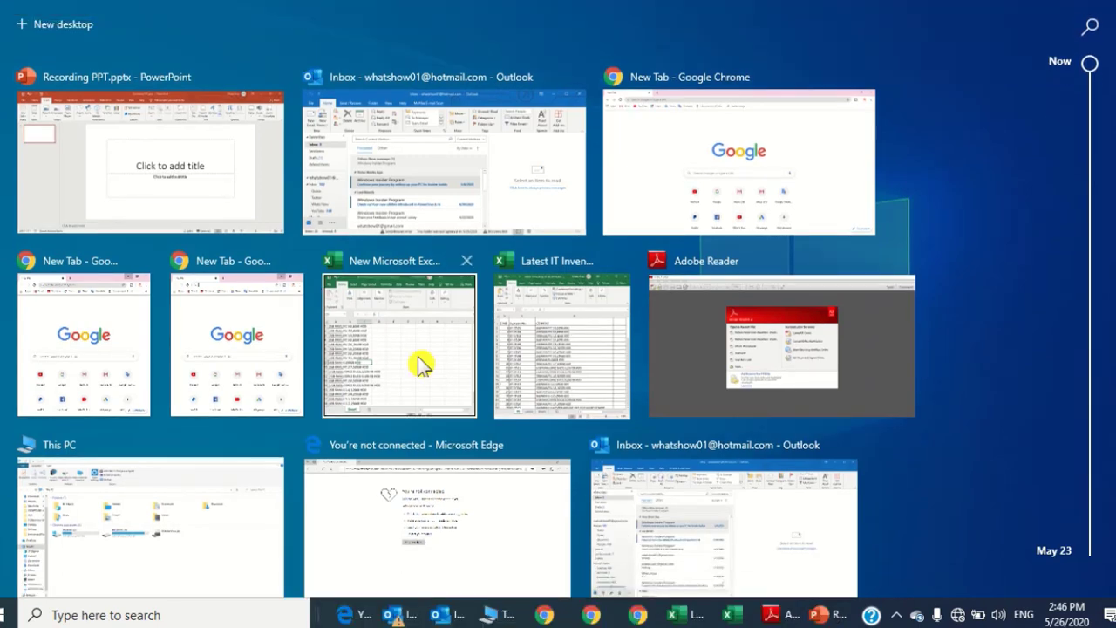
key("super+Tab")
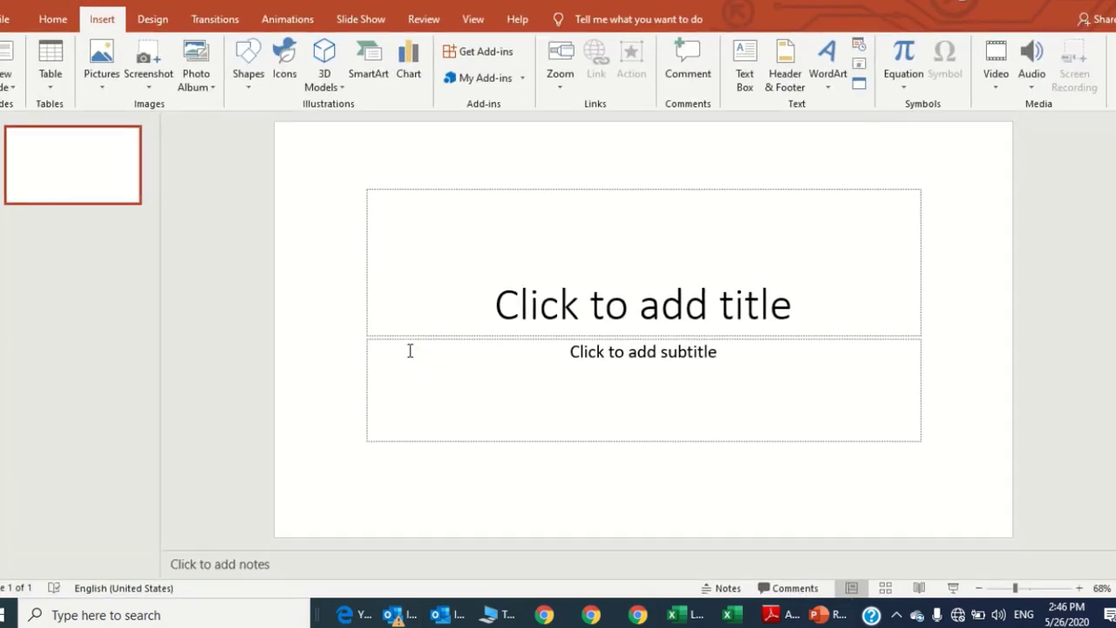
- Create a new desktop, visit Desktop 2, then return to the first desktop
key("super+Tab")
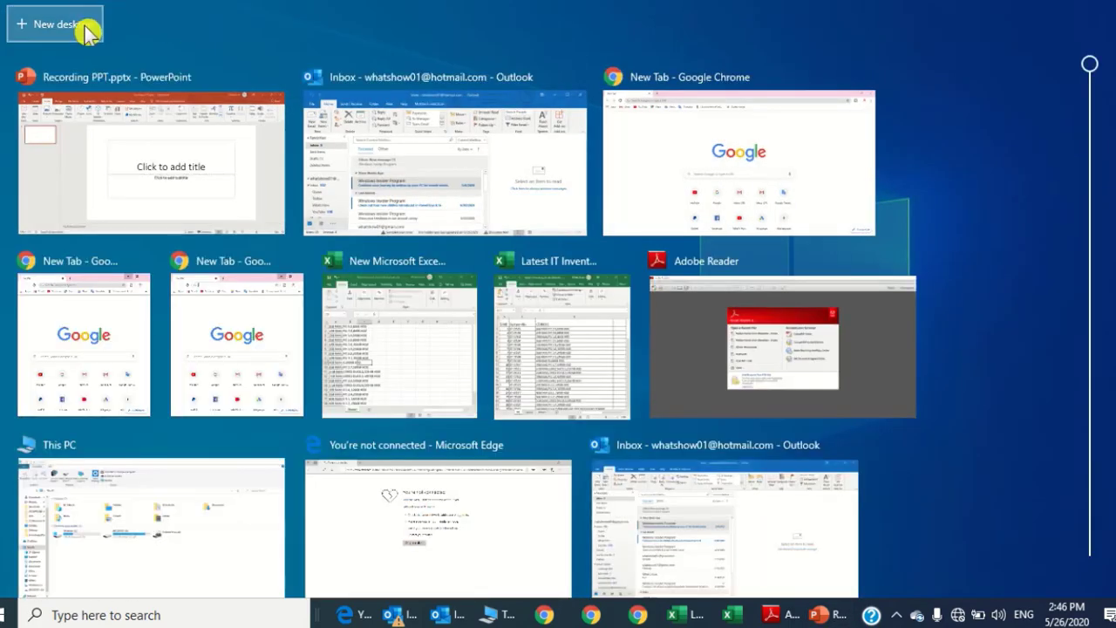
left_click(87, 29)
key("super+Tab")
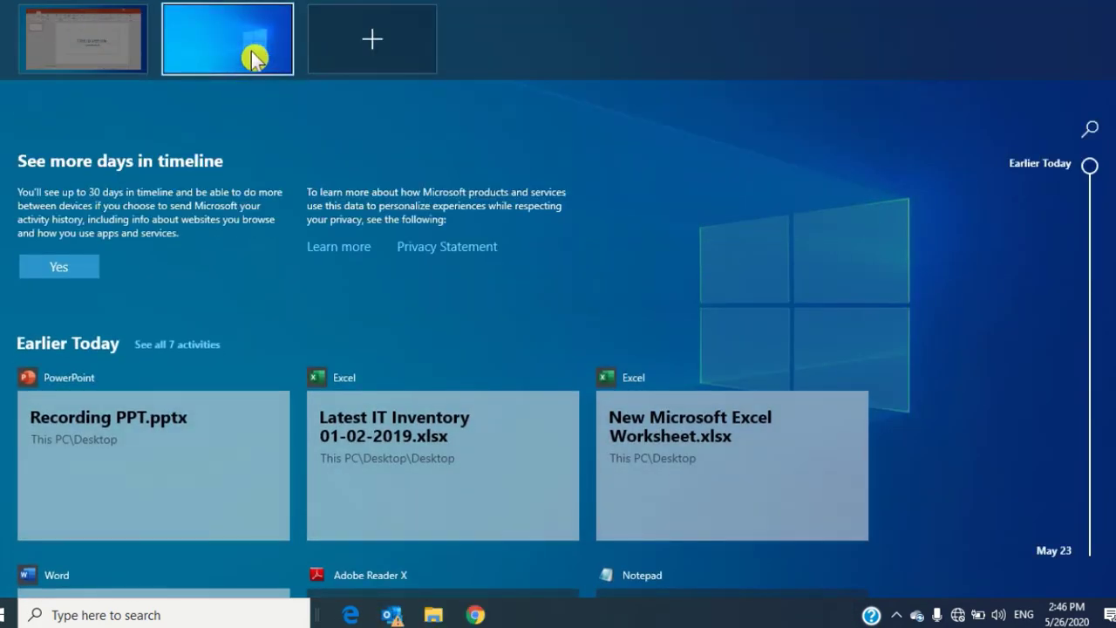
left_click(253, 55)
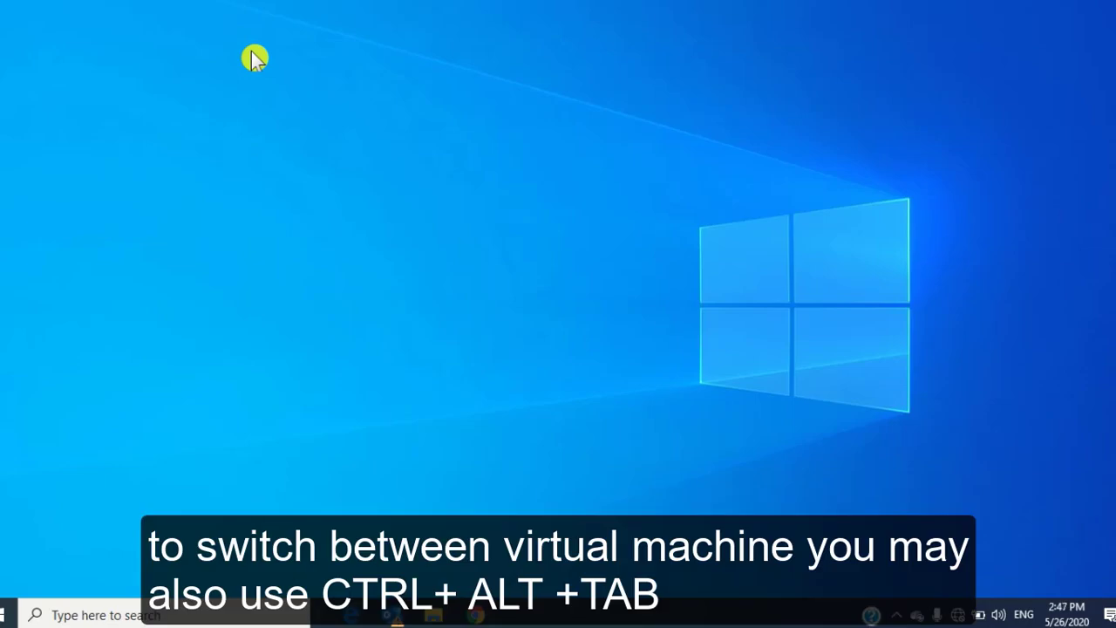
key("super+Tab")
left_click(95, 54)
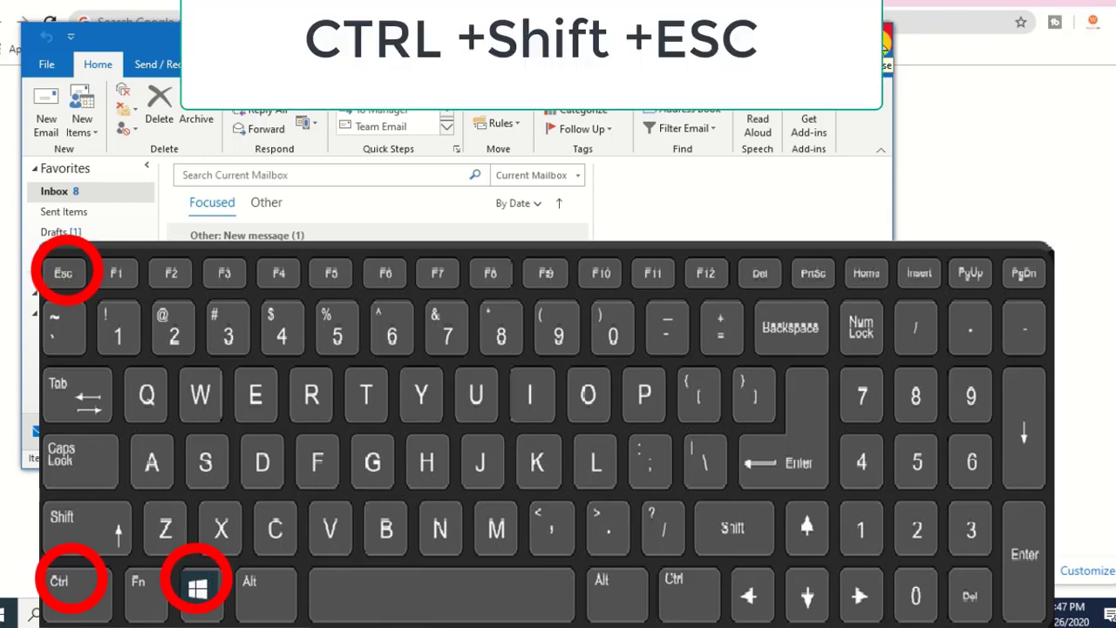
- Minimize the Outlook inbox window
left_click(881, 39)
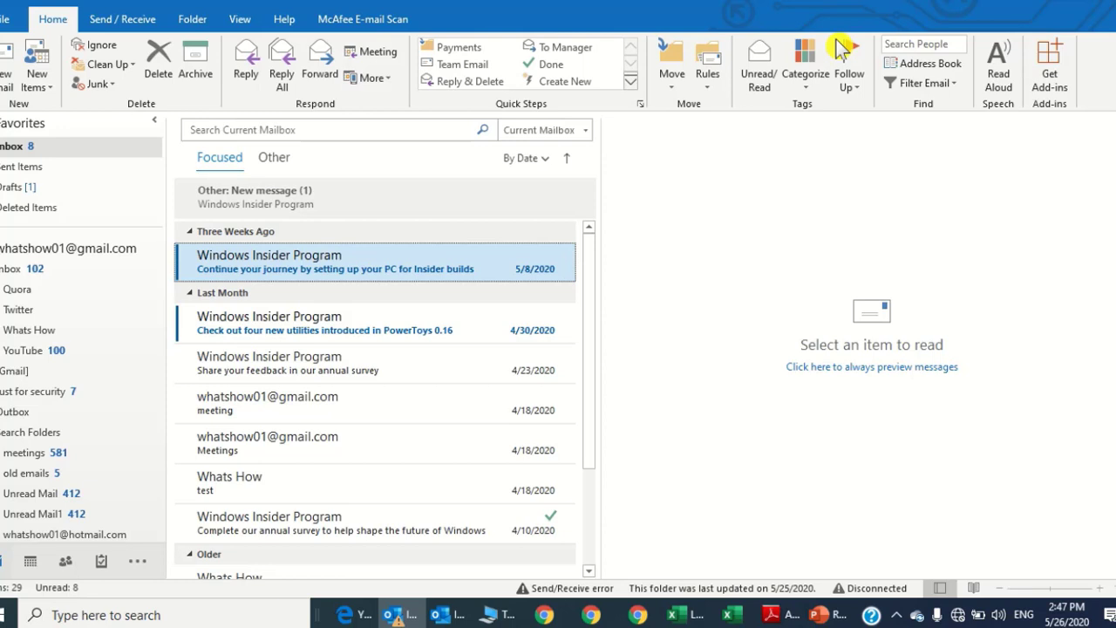
- In Task Manager (Ctrl+Shift+Esc), end the second Google Chrome sub-process, then minimize Task Manager
key("ctrl+shift+Escape")
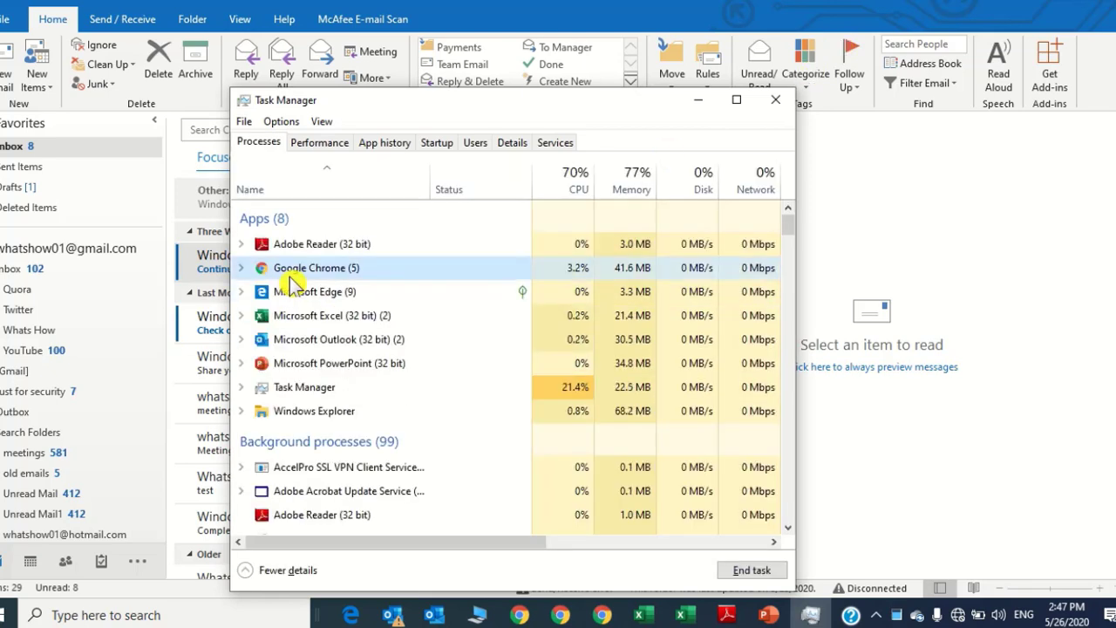
right_click(296, 283)
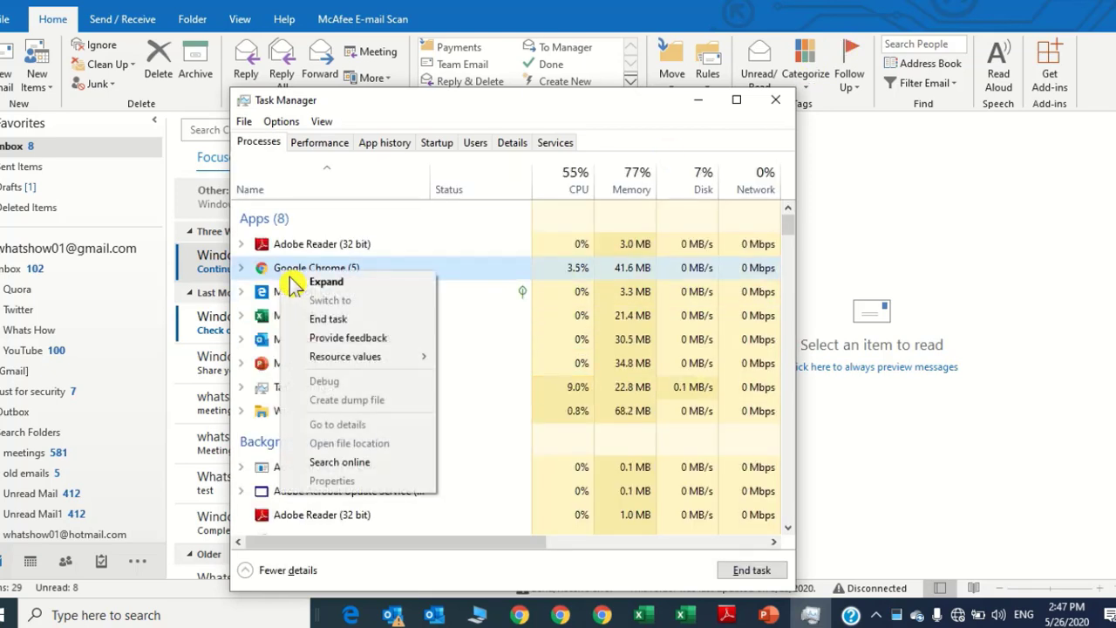
left_click(251, 279)
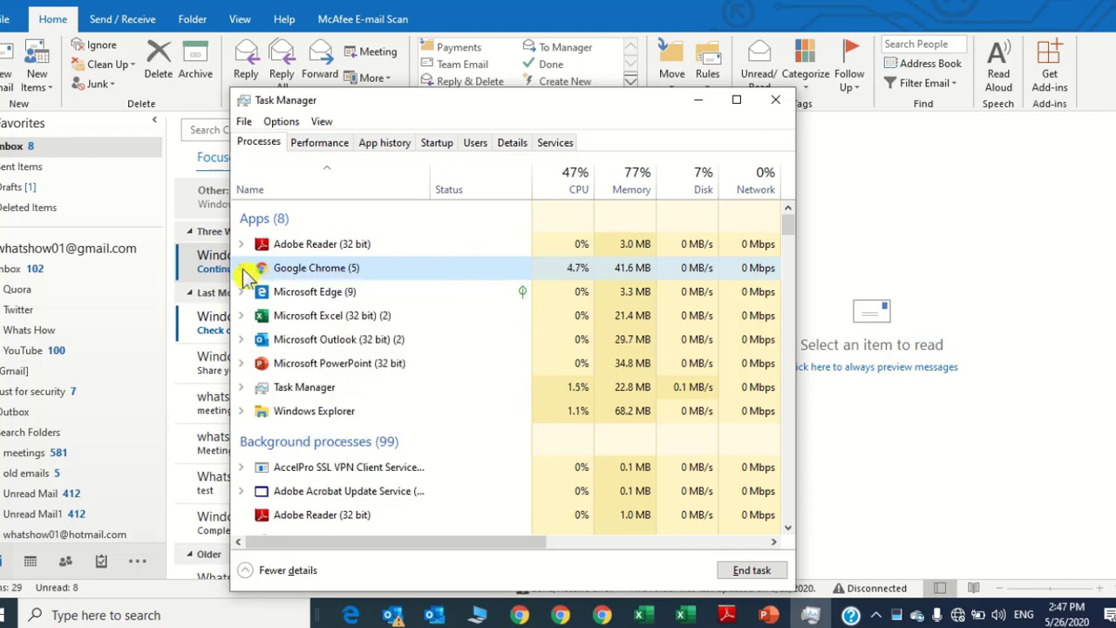
left_click(242, 267)
left_click(319, 307)
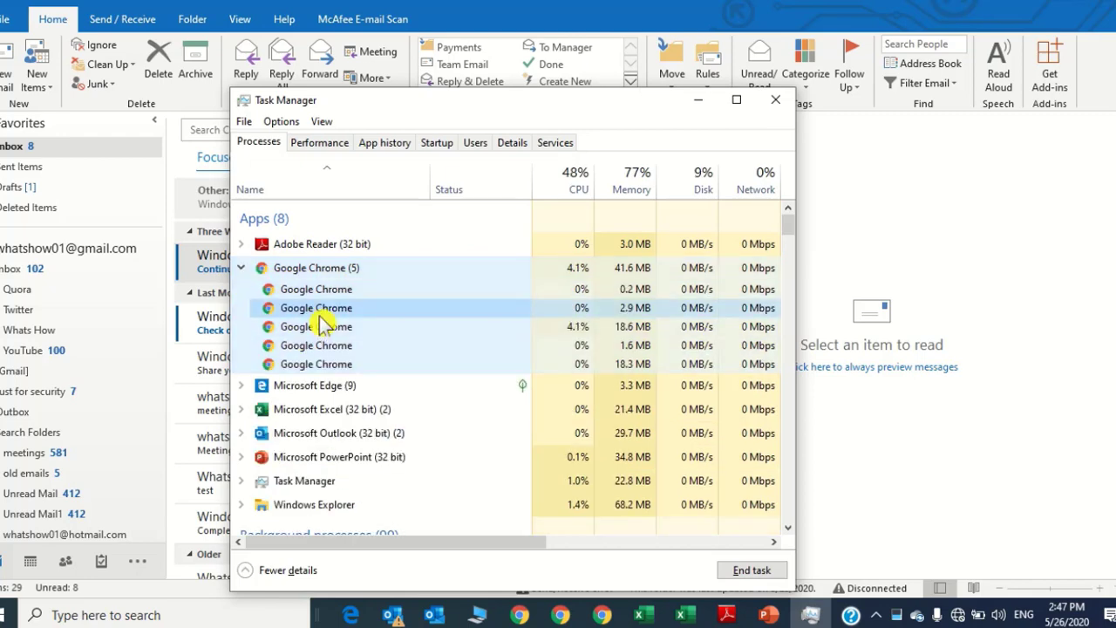
right_click(320, 315)
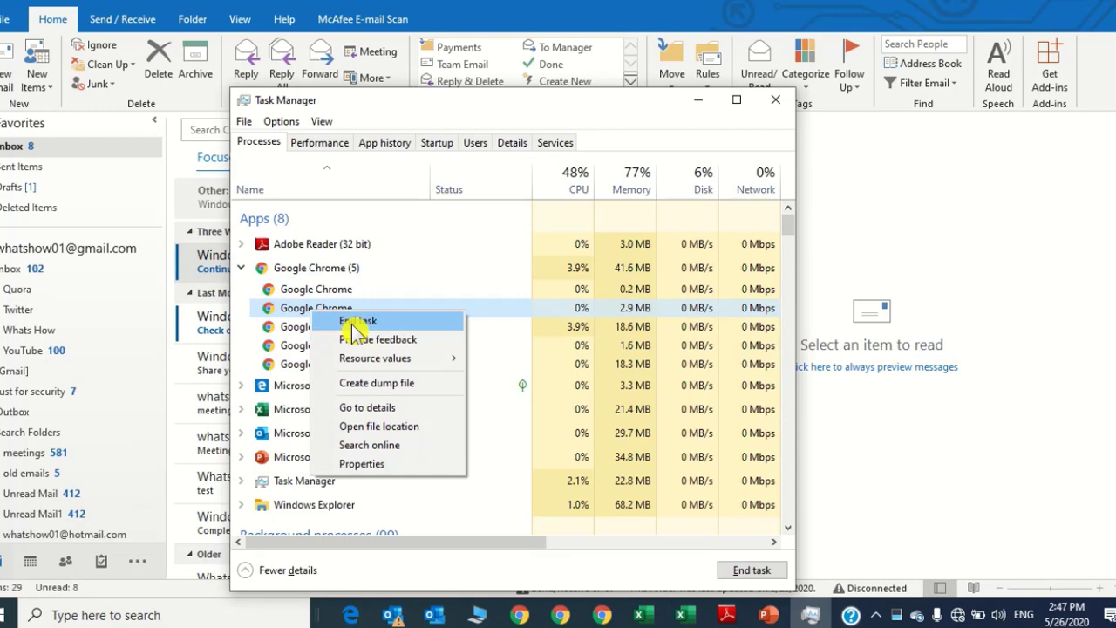
left_click(348, 321)
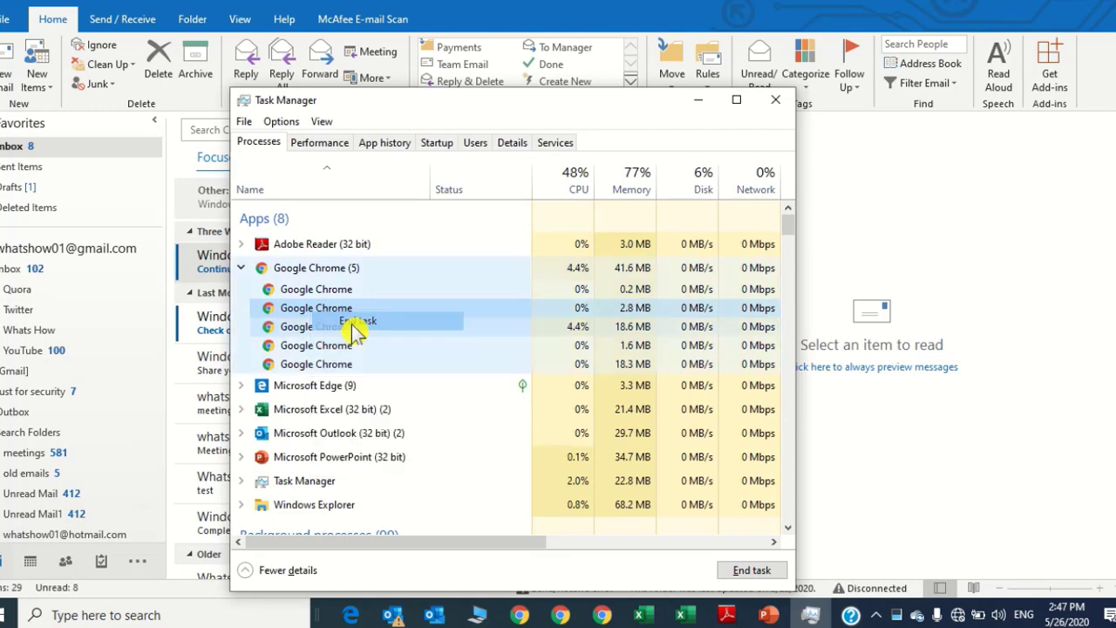
left_click(698, 99)
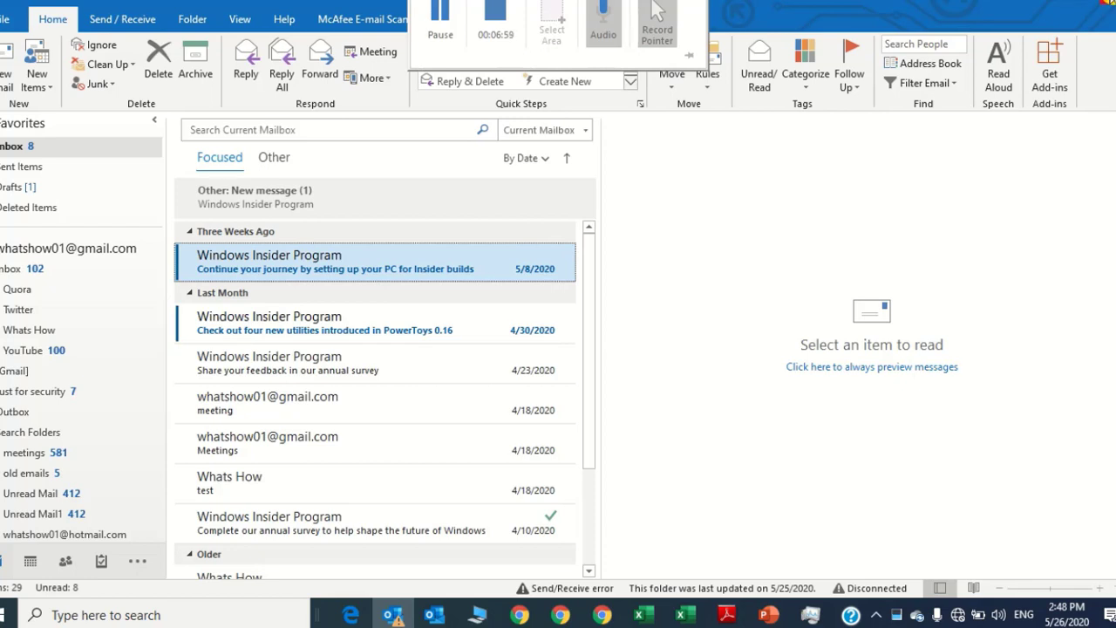
- Close Outlook and Chrome, then open the C: drive from the Run dialog
left_click(1049, 4)
left_click(1049, 4)
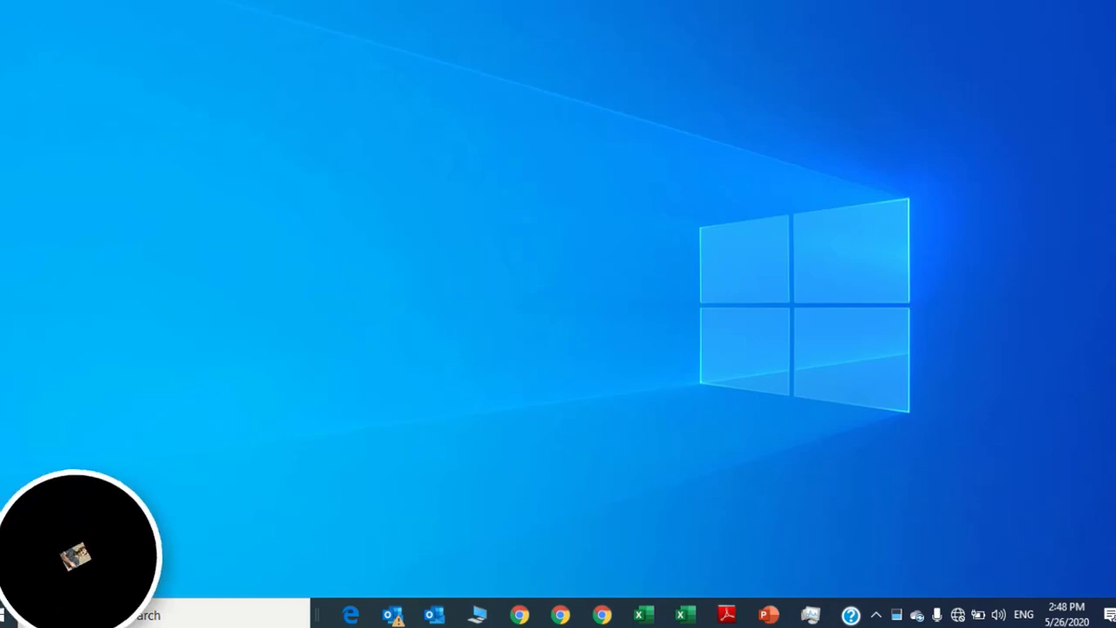
key("super+r")
type("c:")
key("Return")
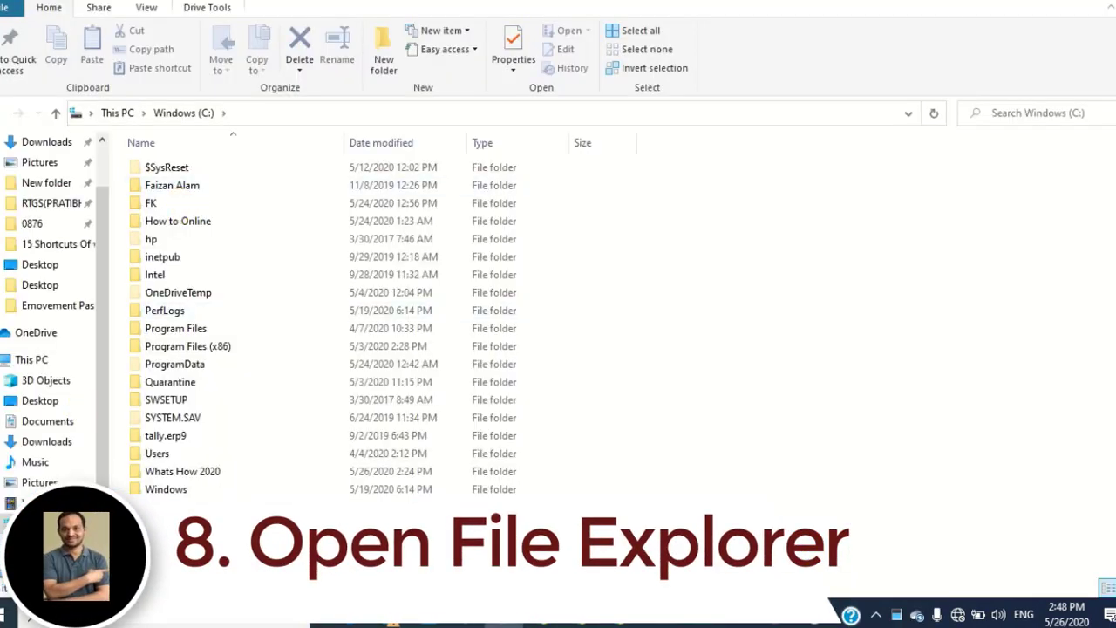
- Visit RECOVERY (D:) and return to Windows (C:), then open This PC with Win+E and close it
left_click(50, 544)
left_click(49, 527)
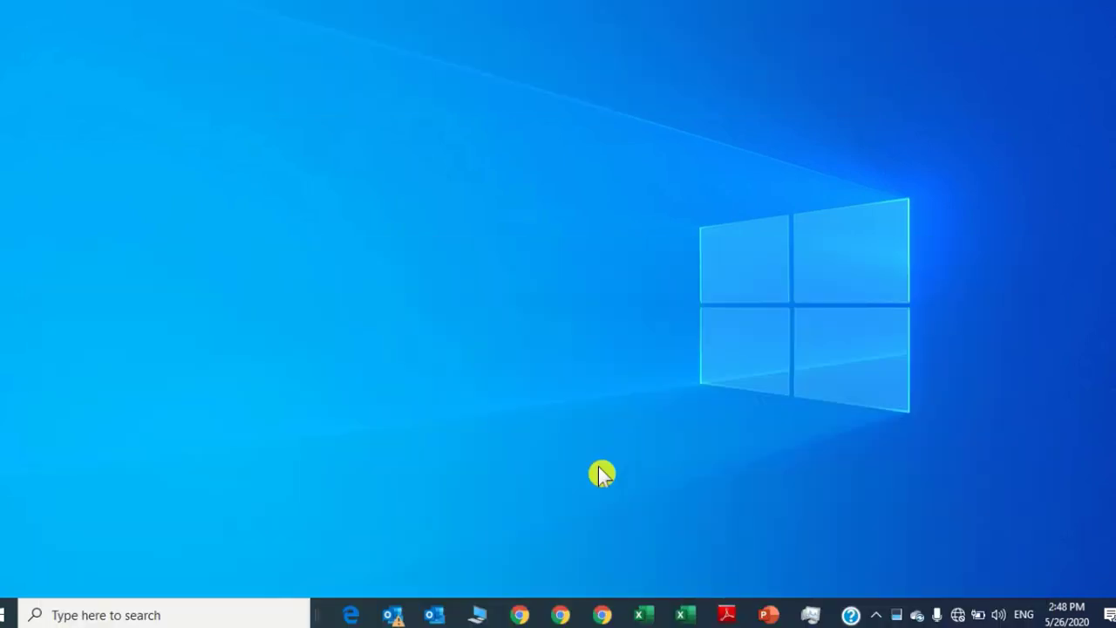
key("super+e")
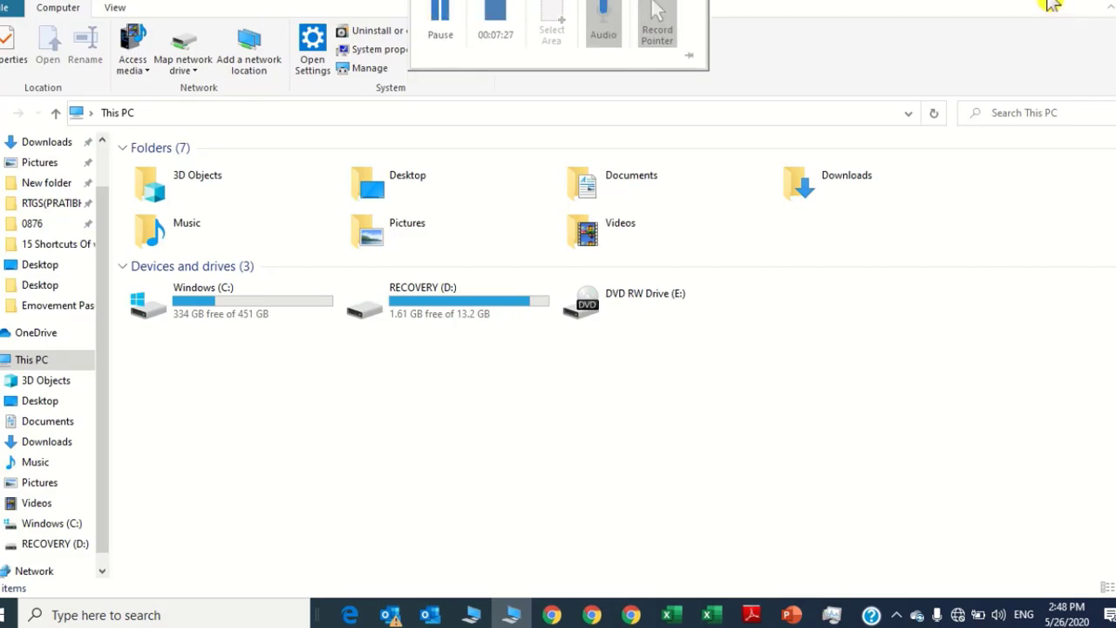
key("alt+F4")
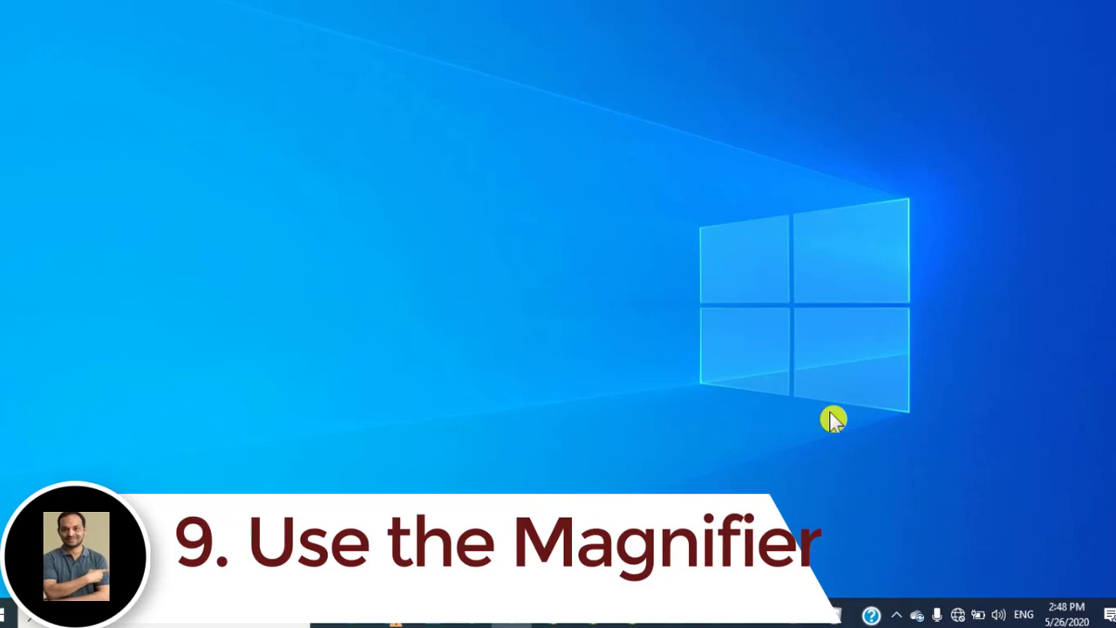
- Start Magnifier with Win++ and zoom between 300%, 200% and back to 100%
key("super+plus")
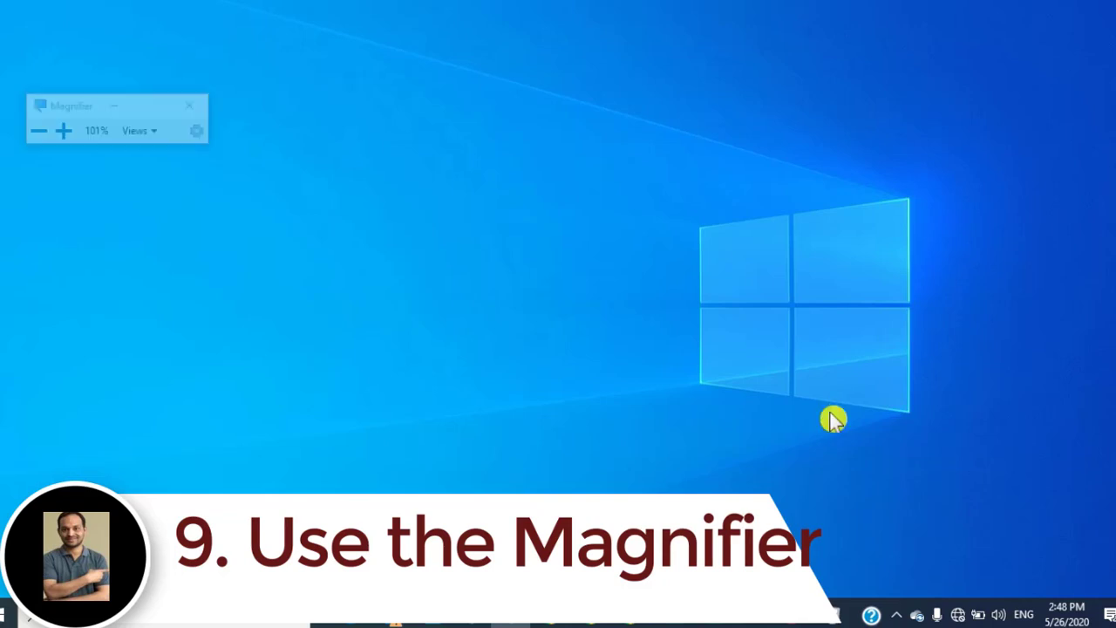
key("super+plus")
key("super+plus")
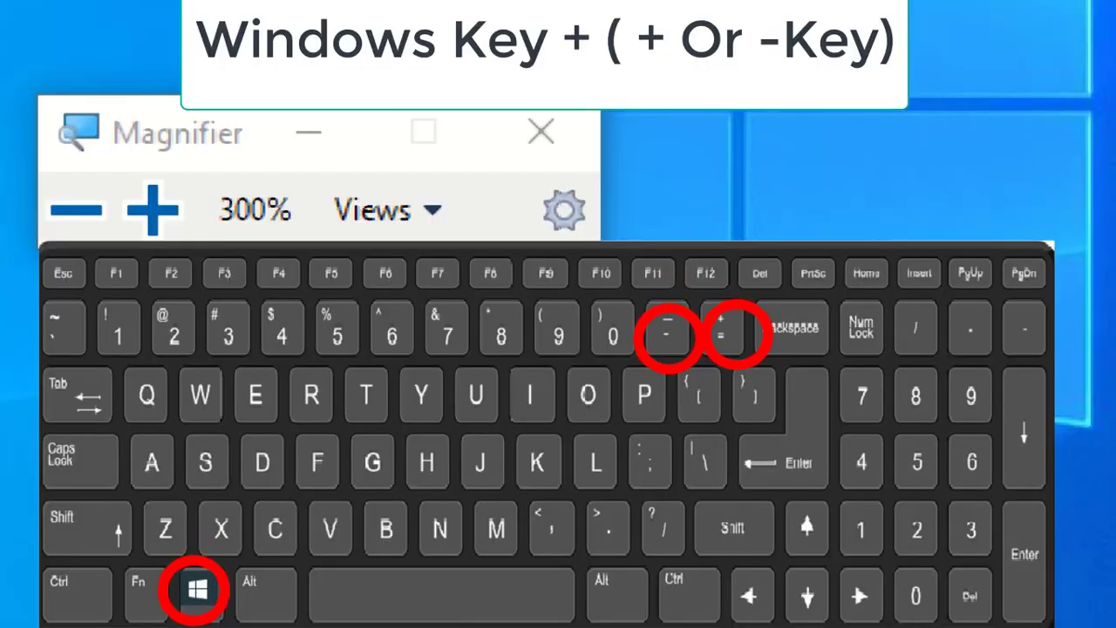
key("super+minus")
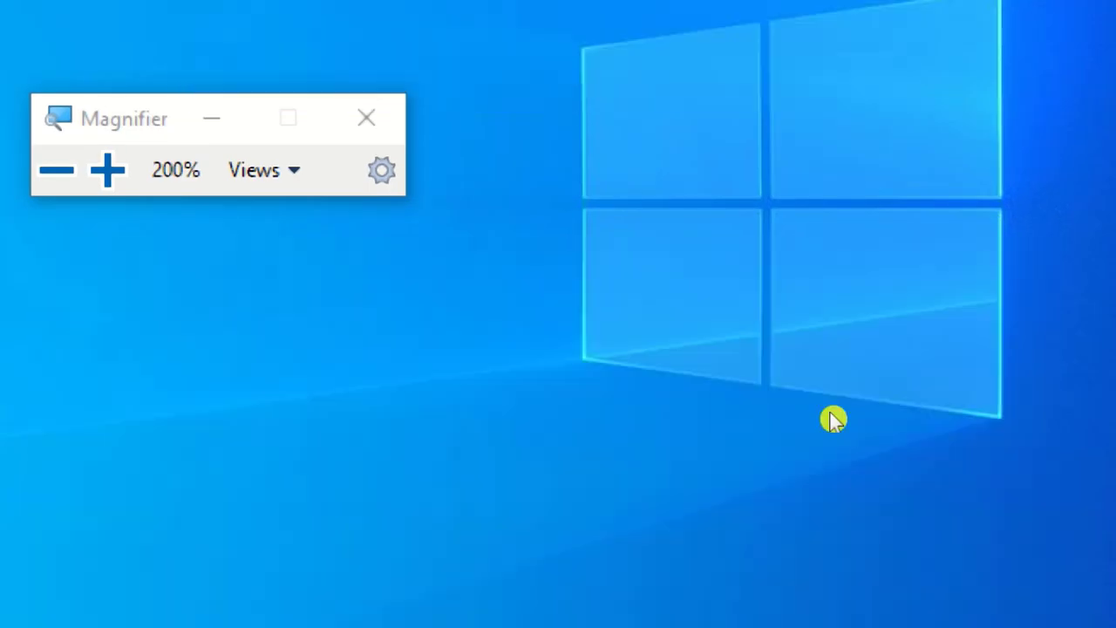
key("super")
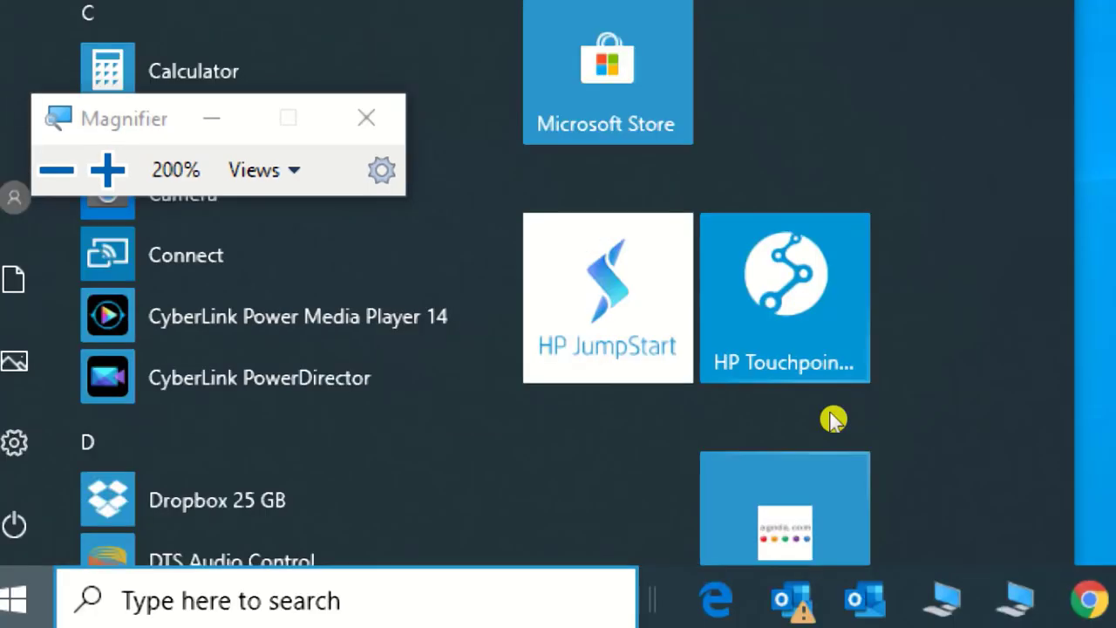
key("super+plus")
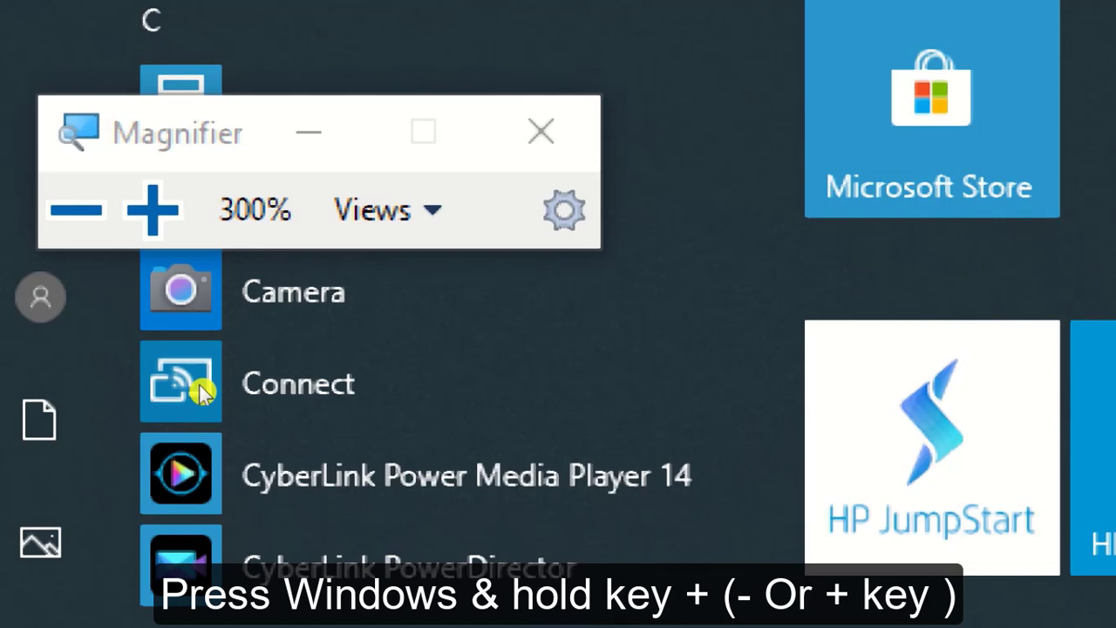
key("super+minus")
key("super+minus")
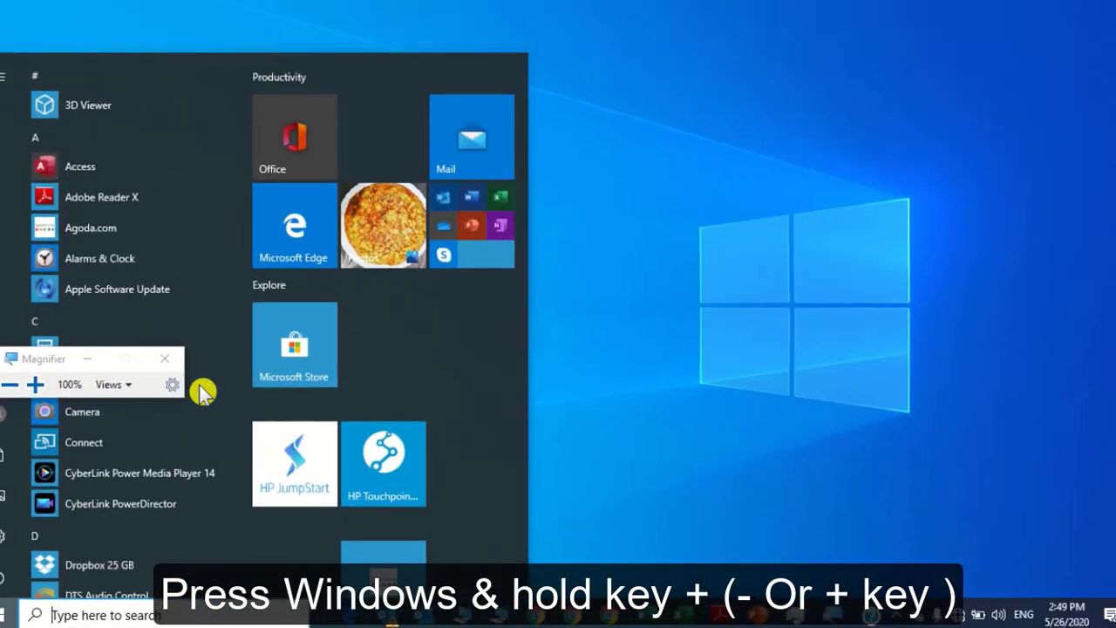
key("super+plus")
key("super+plus")
key("super+plus")
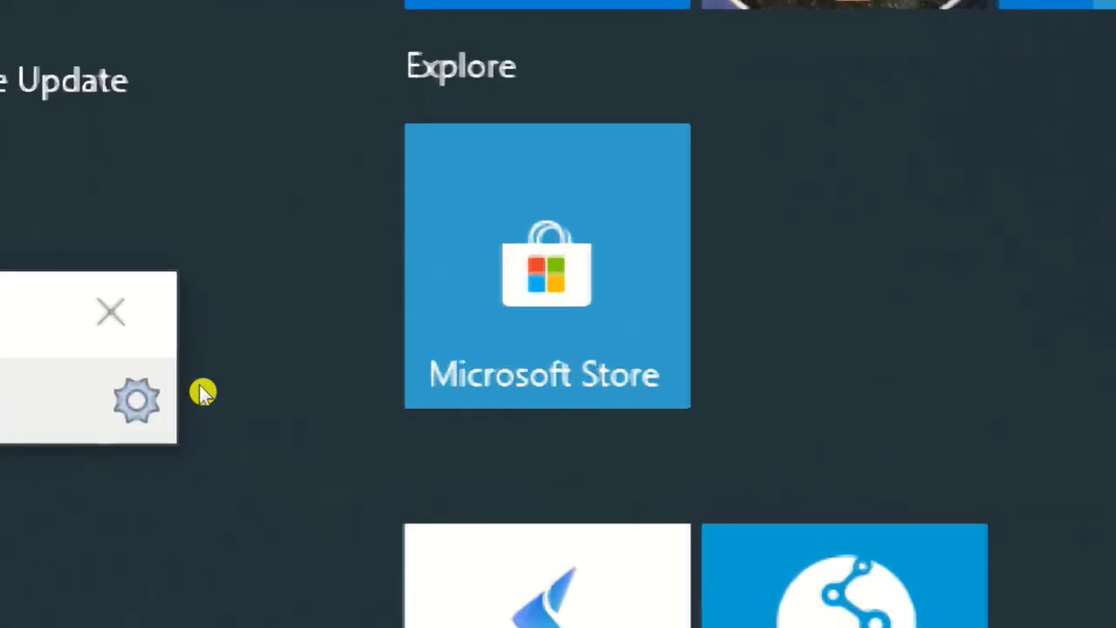
key("super+minus")
key("super+minus")
key("super+minus")
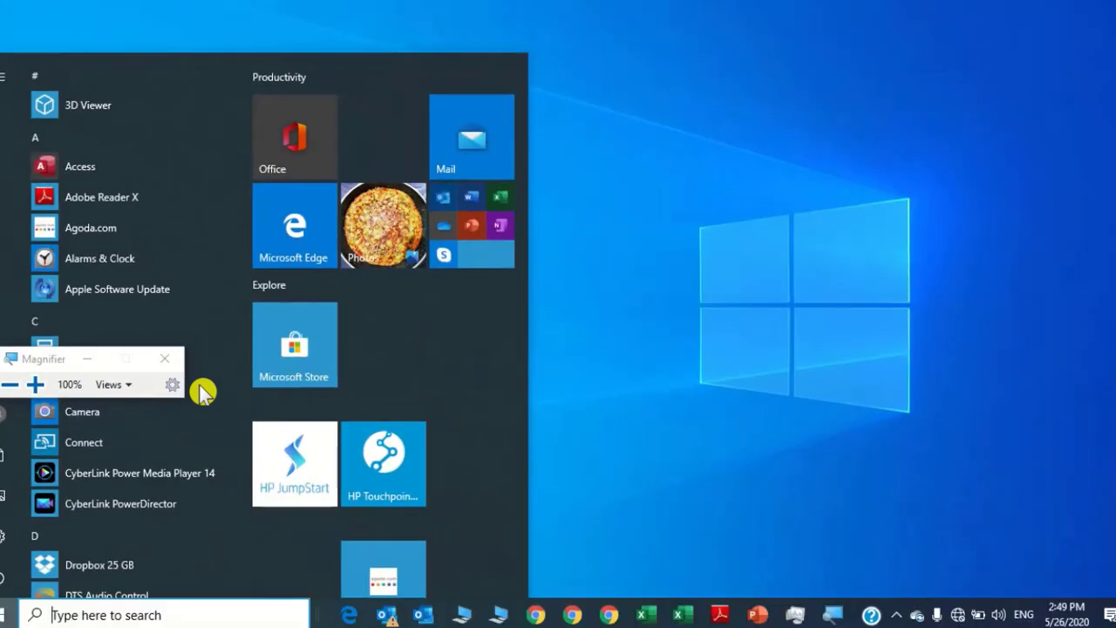
- Close the Magnifier and the Calculator window
left_click(164, 358)
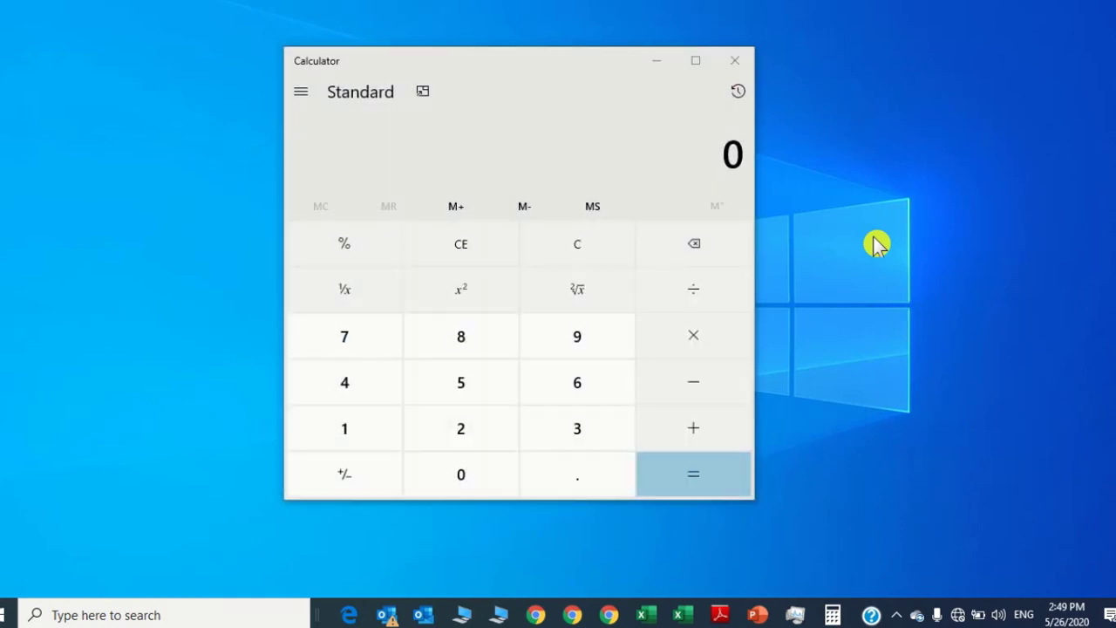
left_click(735, 67)
left_click(735, 68)
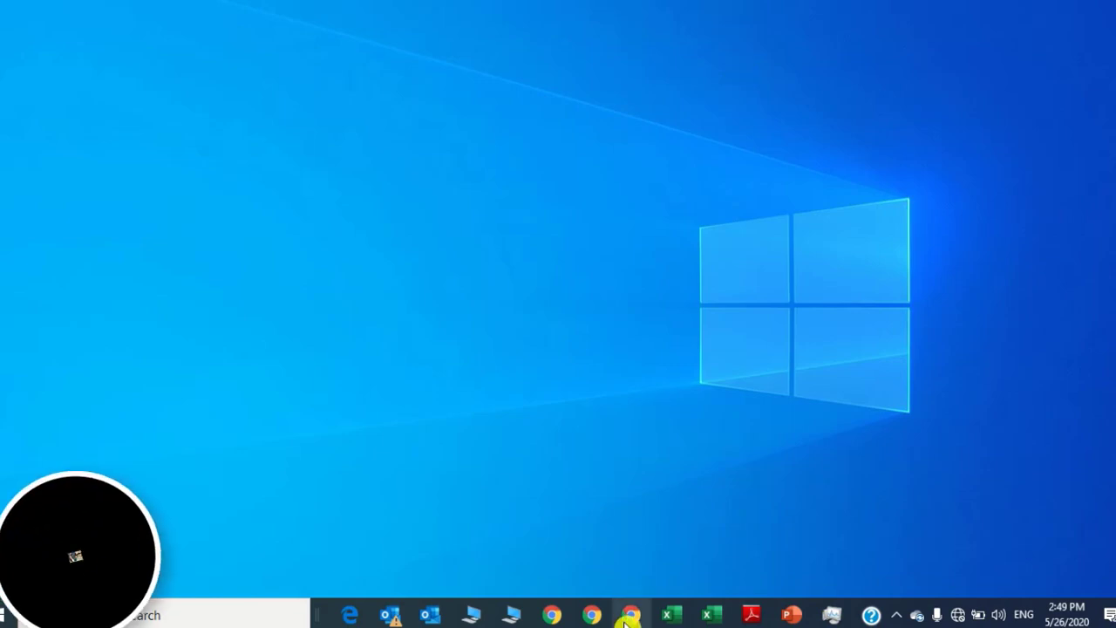
- Maximize then minimize the Excel inventory sheet, and save a full-screen screenshot with Win+PrtScn
left_click(672, 618)
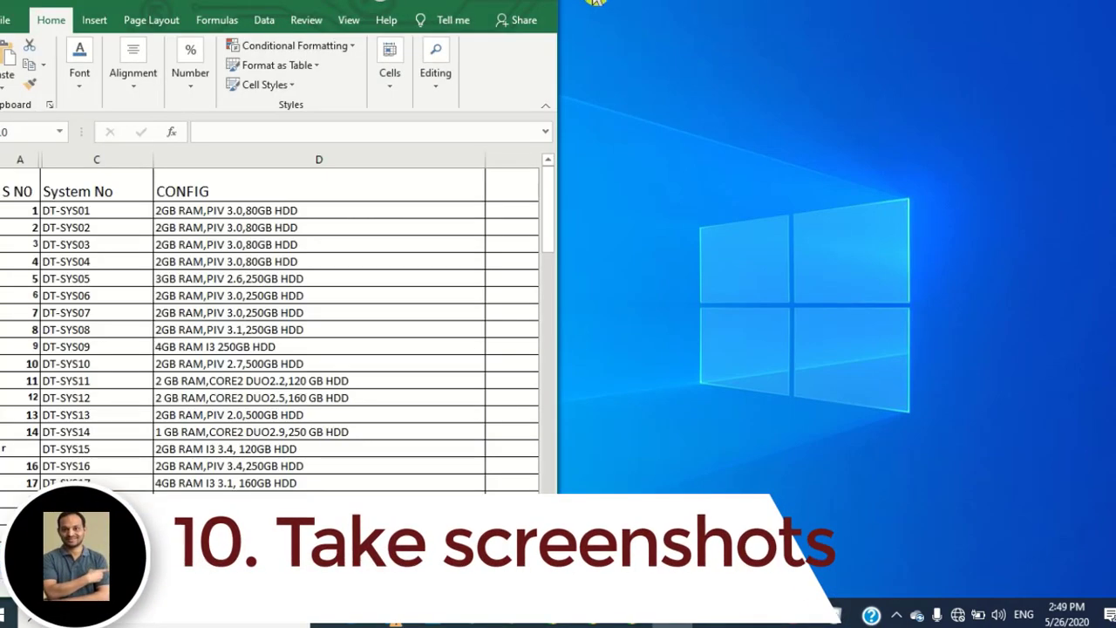
mouse_move(530, 11)
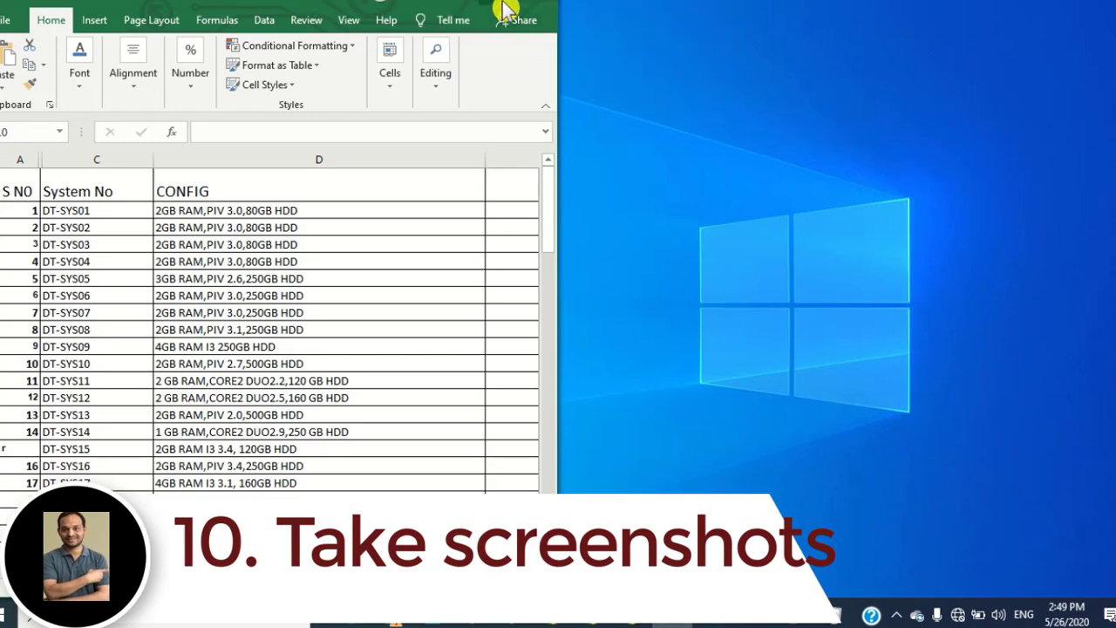
double_click(511, 7)
left_click(1040, 10)
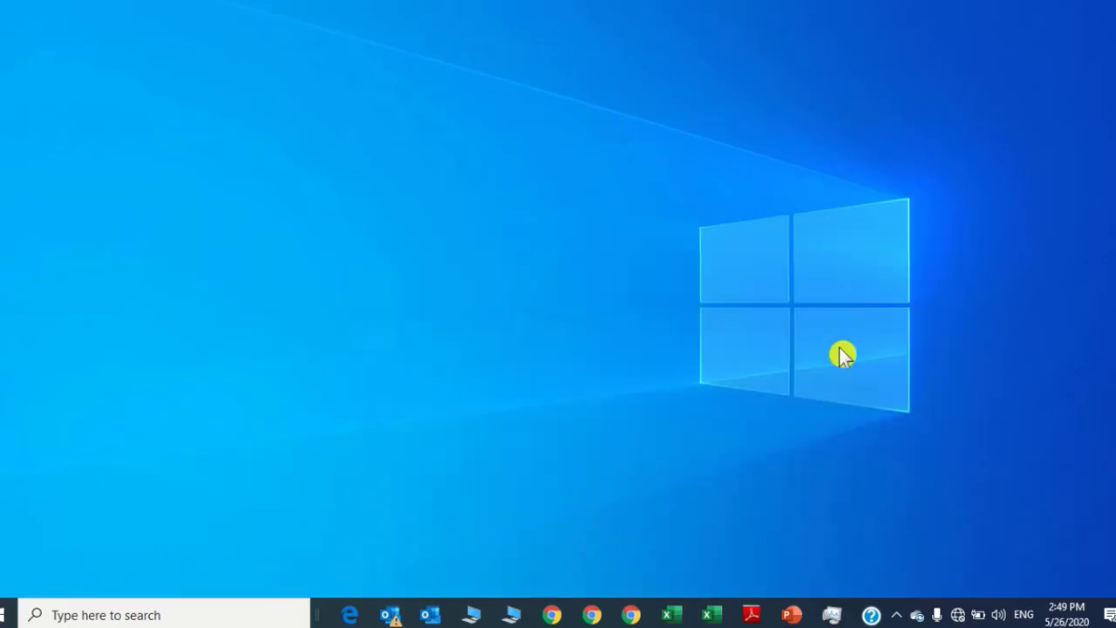
key("super+Print")
- Browse This PC to Pictures > Screenshots, select Screenshot (3).png, and return to the desktop
key("super+e")
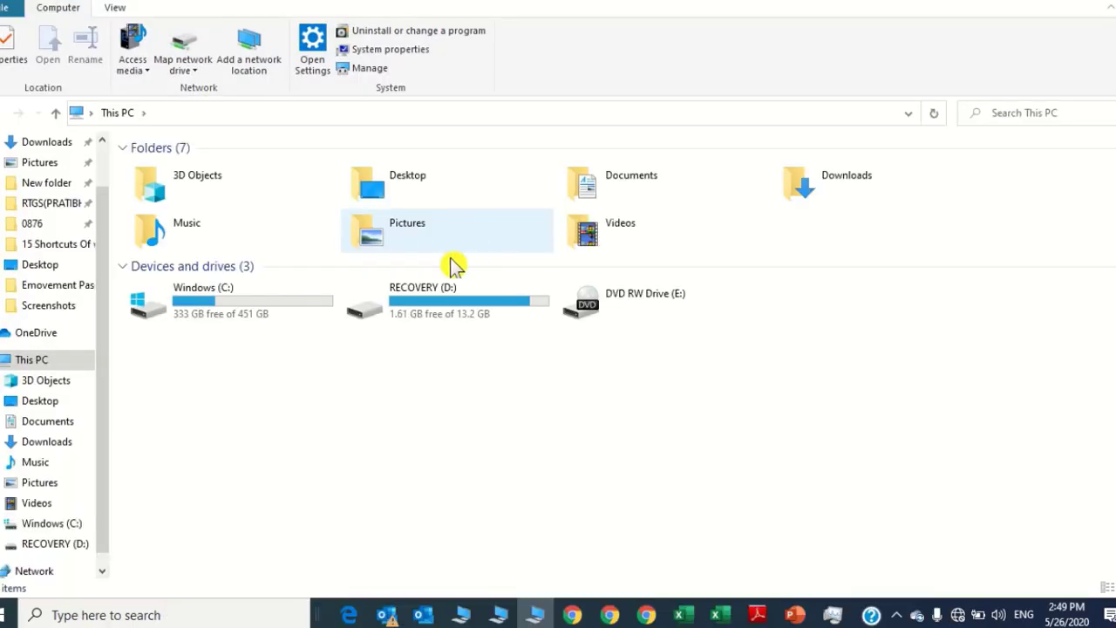
double_click(391, 239)
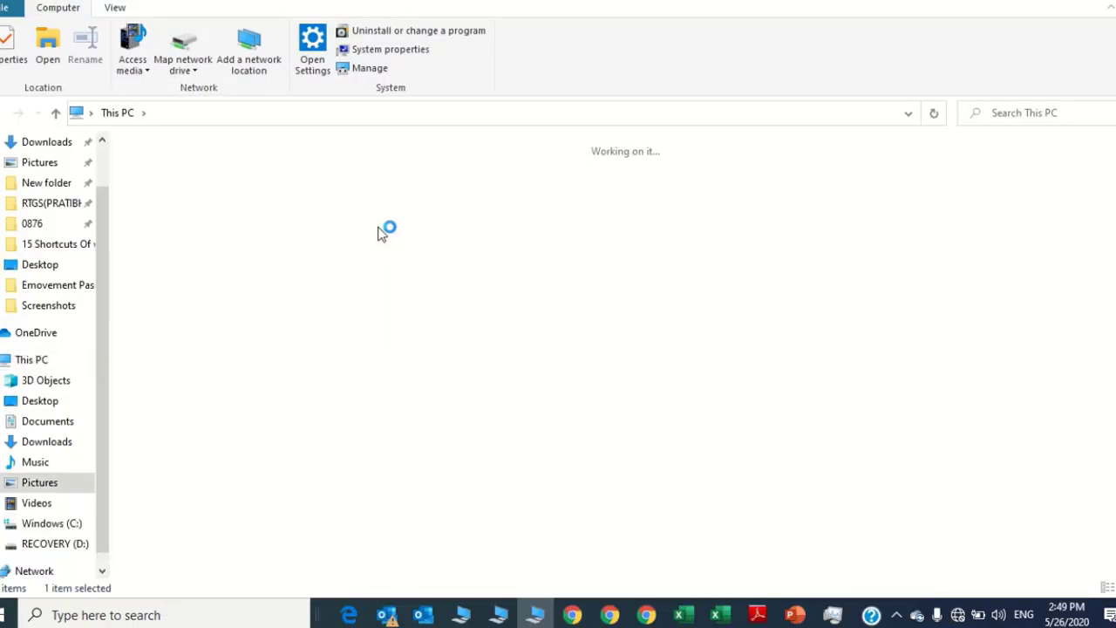
double_click(352, 193)
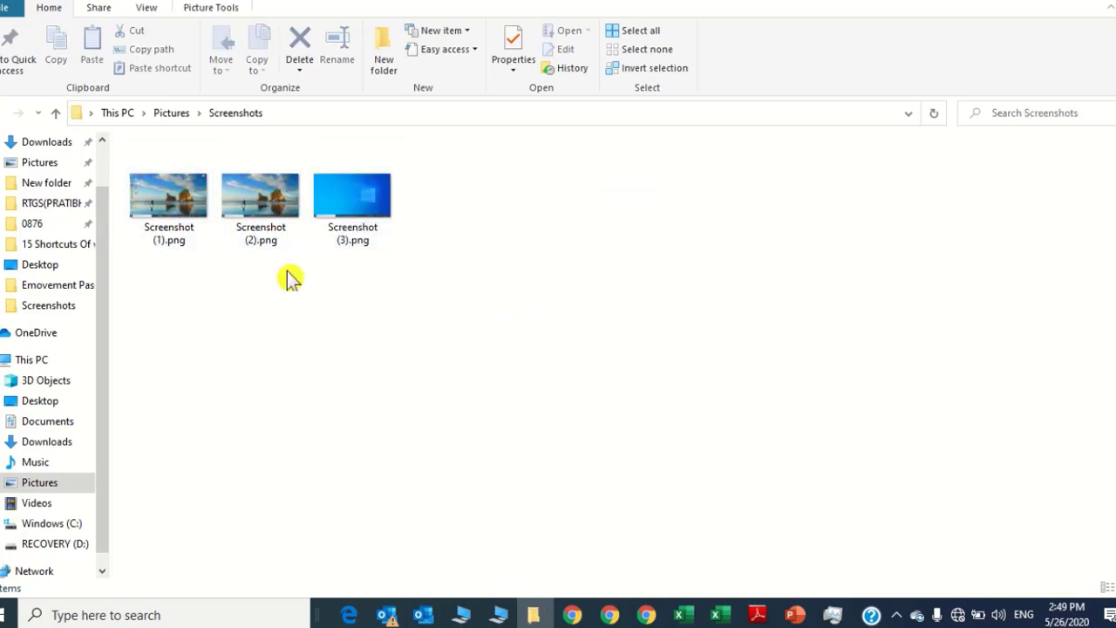
key("super+d")
key("super+d")
left_click(355, 206)
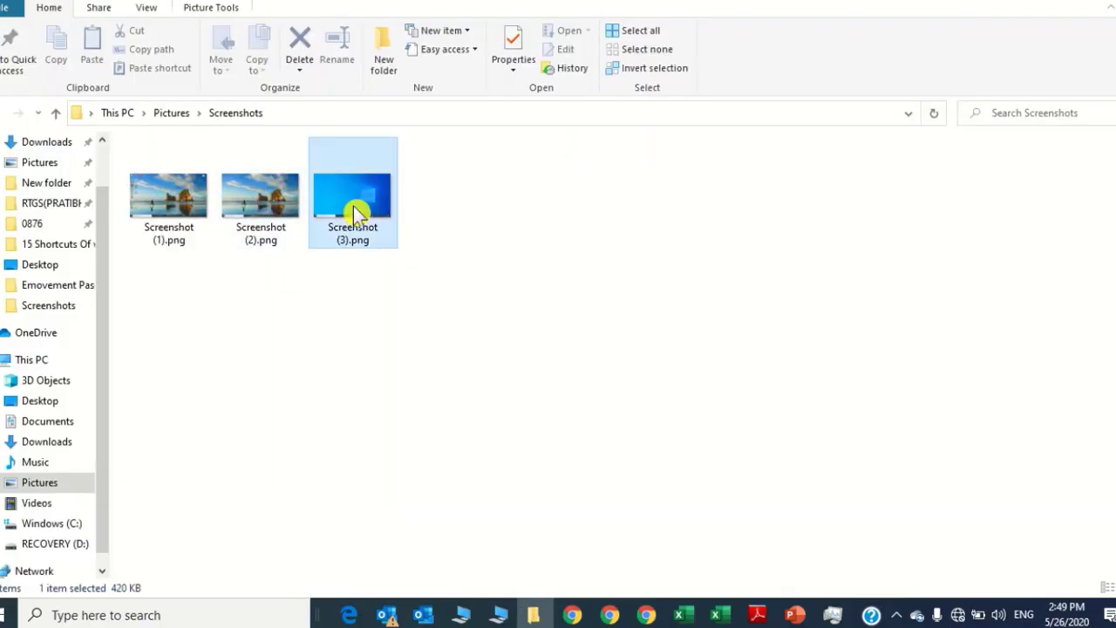
mouse_move(558, 4)
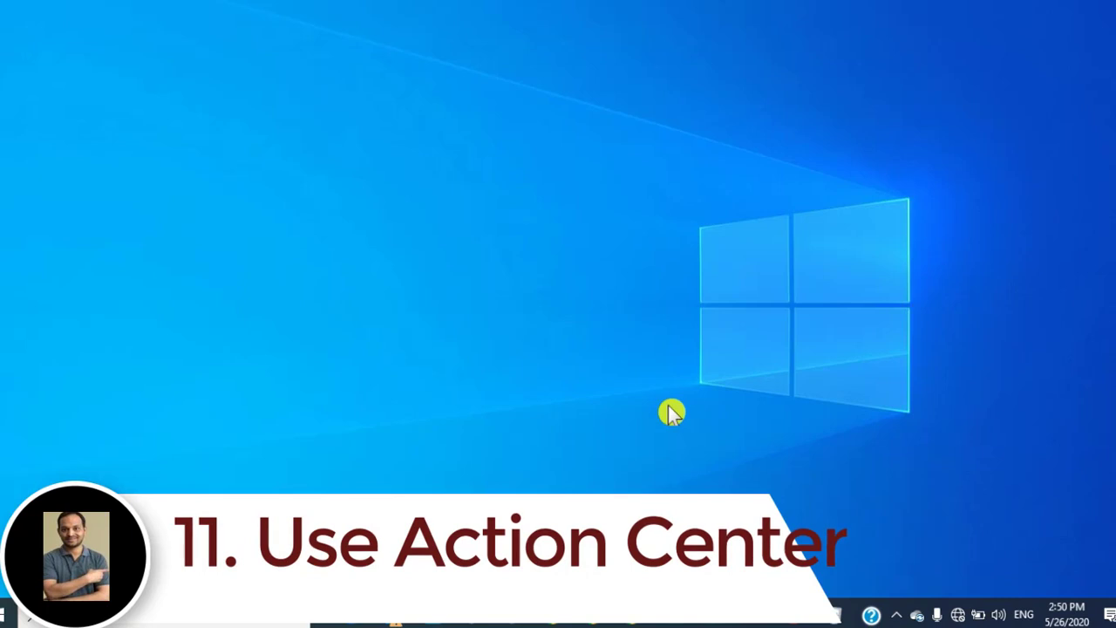
- Open Action Center with Win+A, adjust the brightness slider, close it, then reopen and close it again
key("super+a")
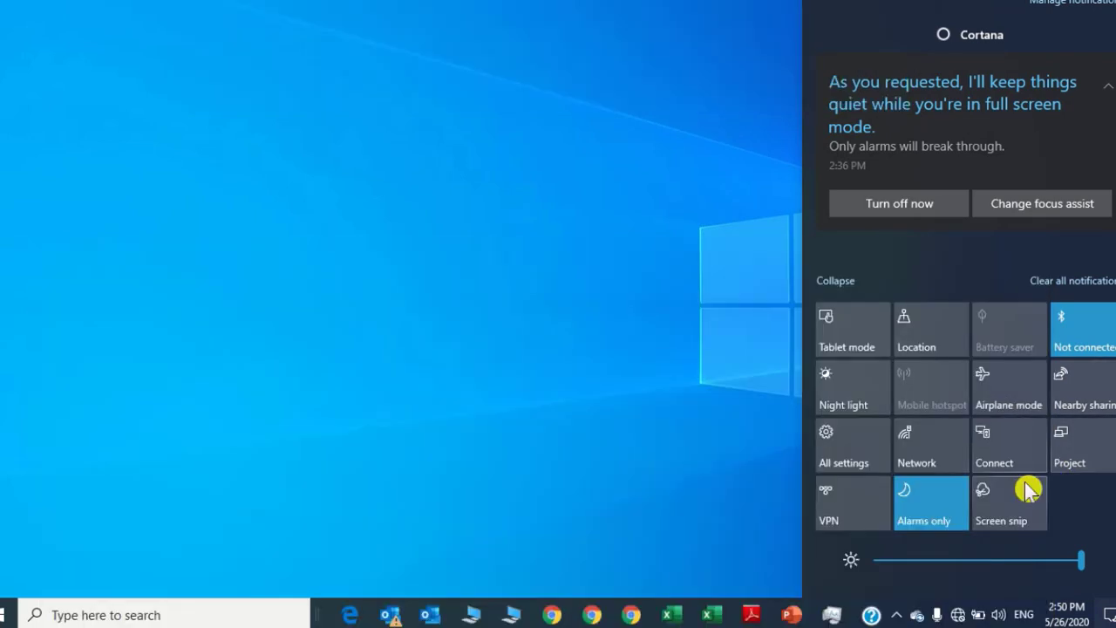
left_click_drag(1080, 571, 1101, 586)
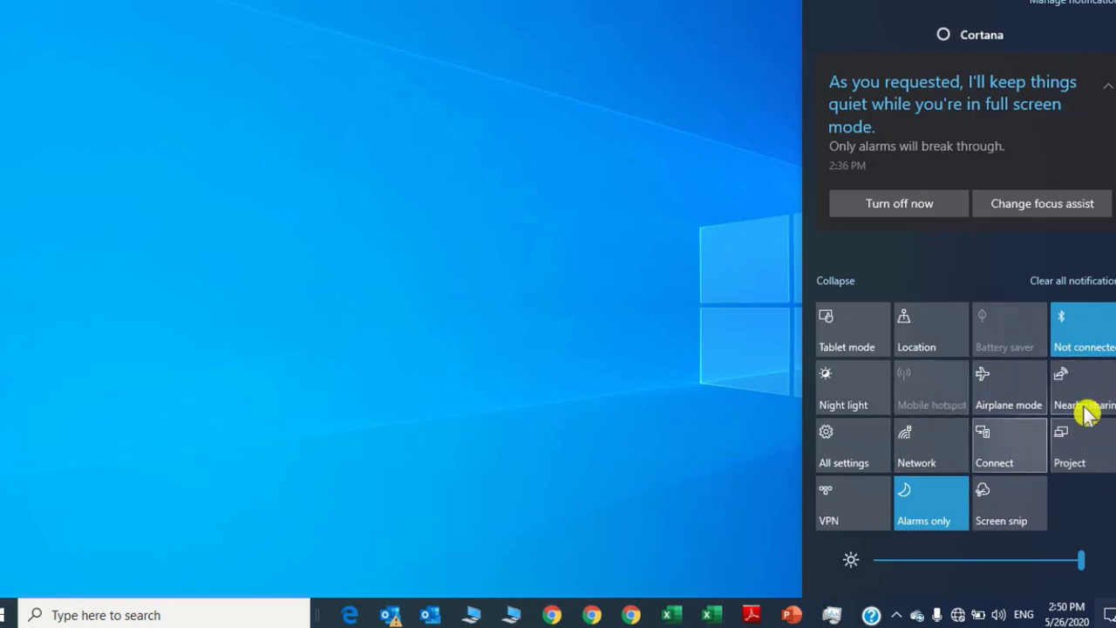
left_click(613, 436)
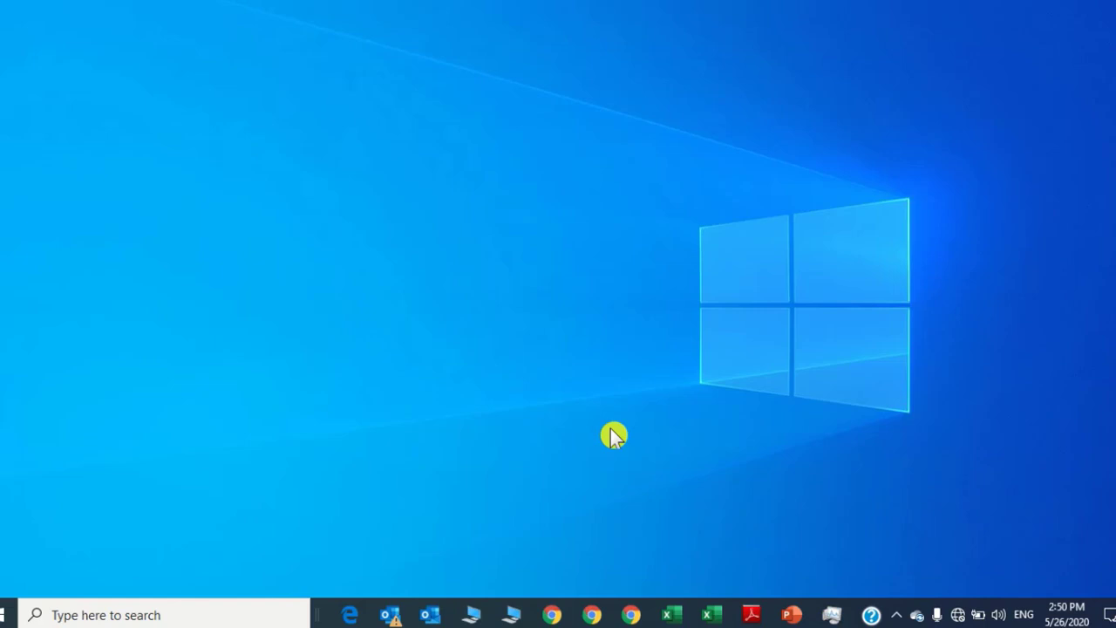
key("super+a")
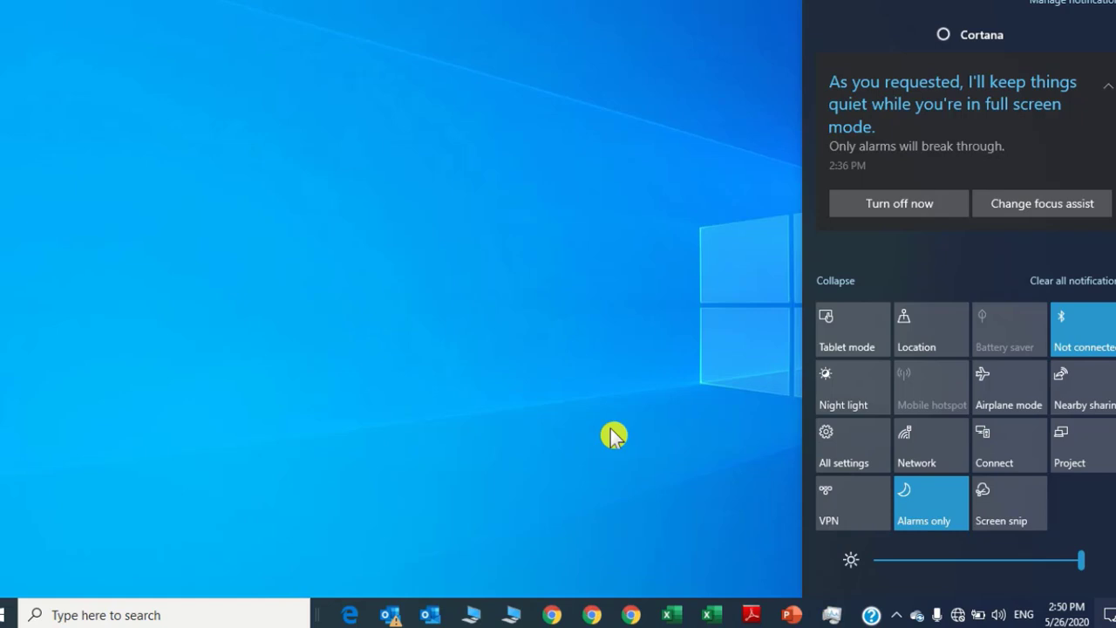
left_click(615, 317)
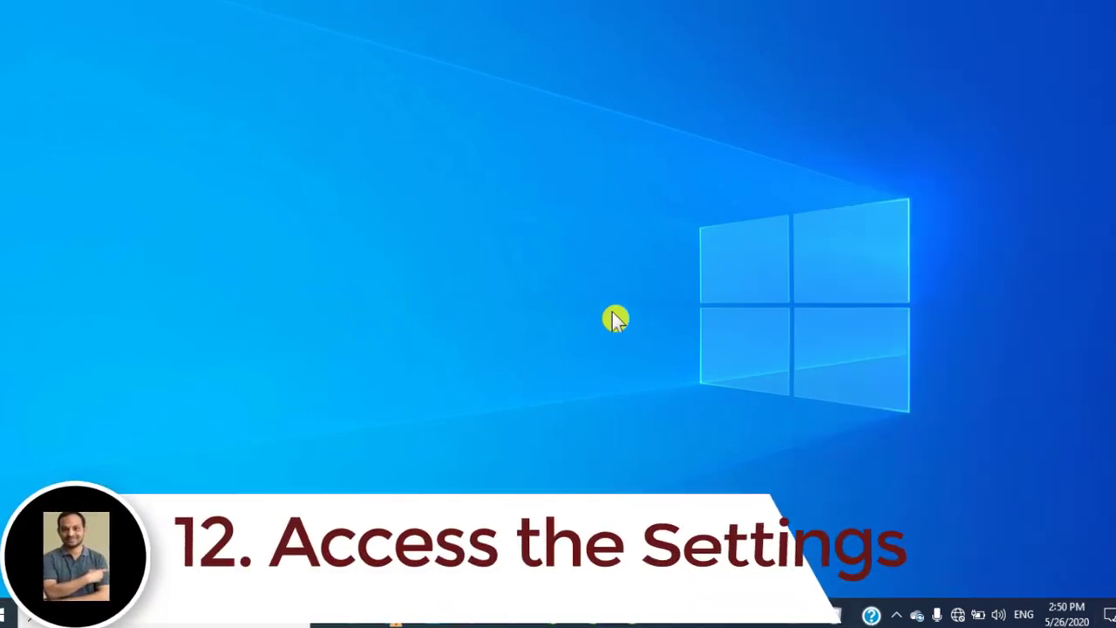
key("super")
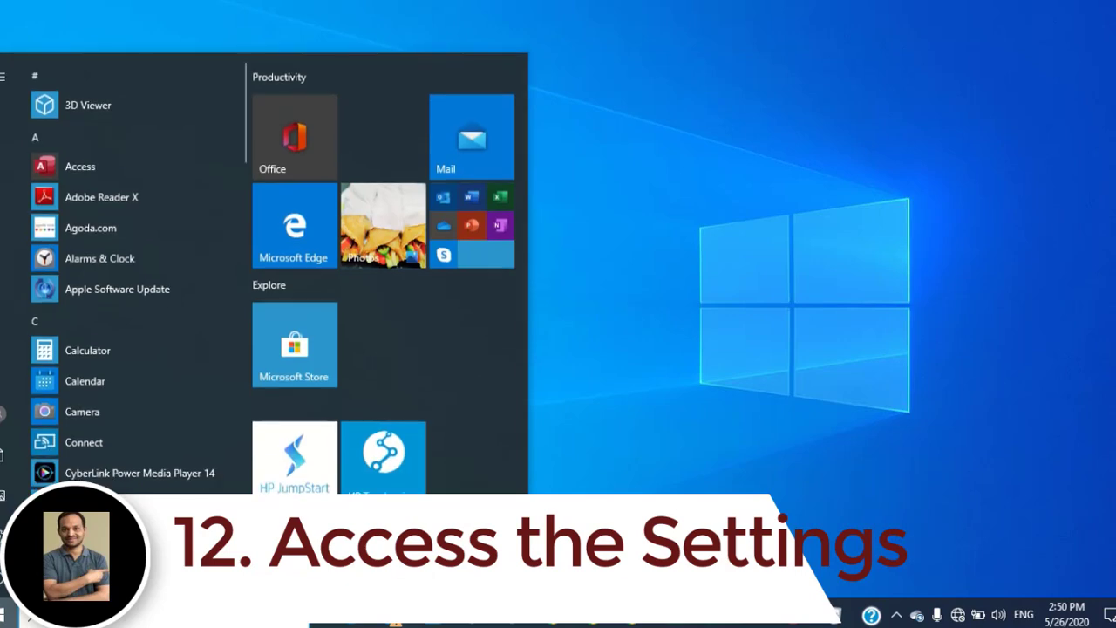
key("super+i")
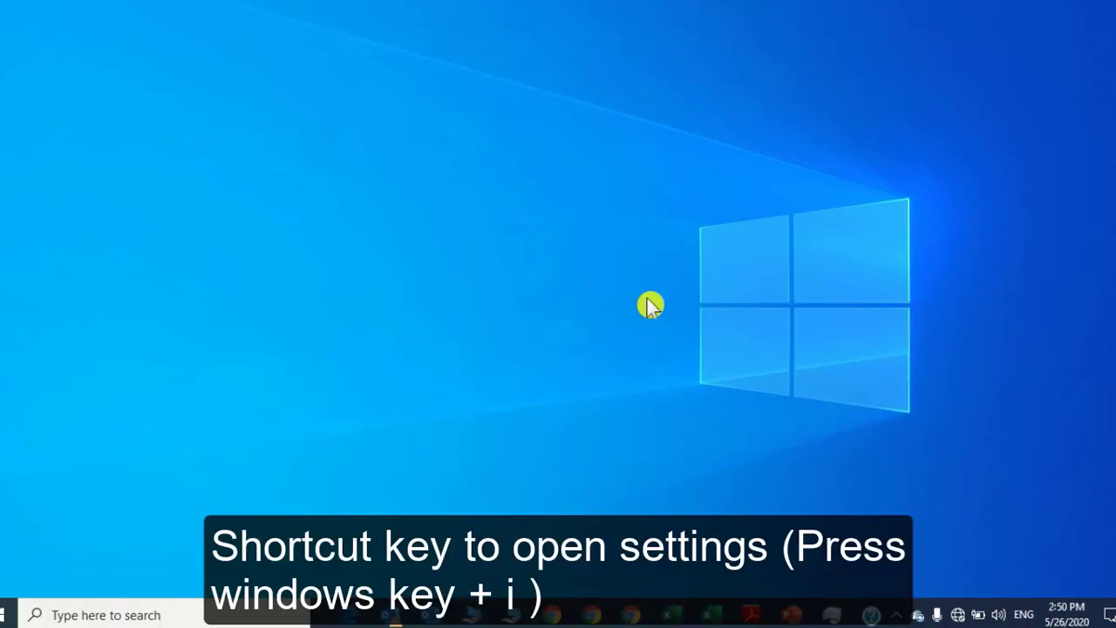
key("super+i")
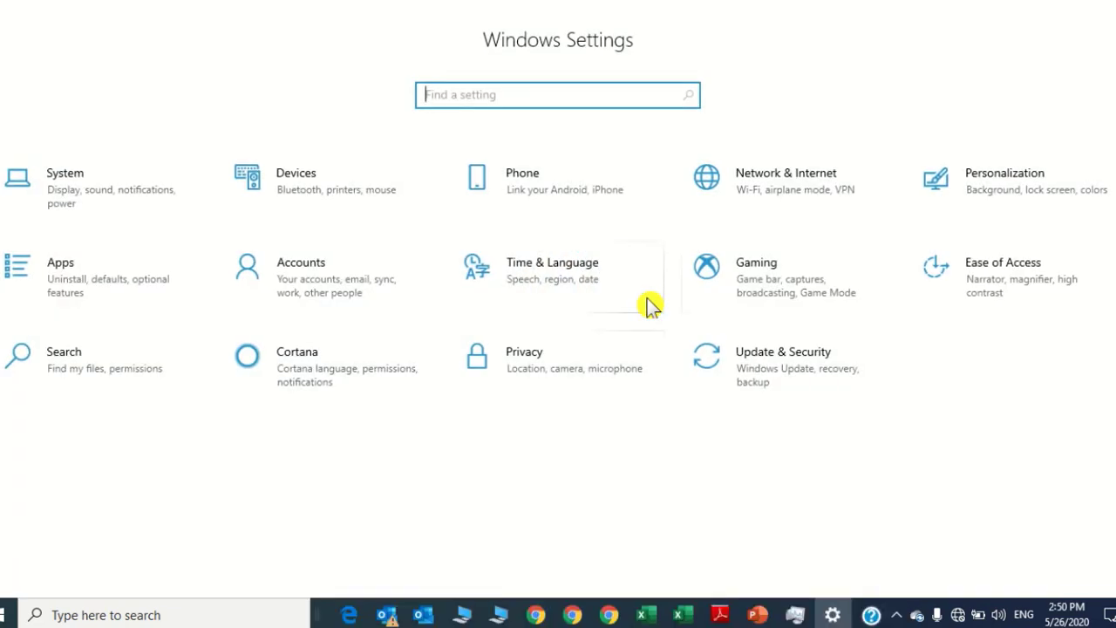
left_click(327, 195)
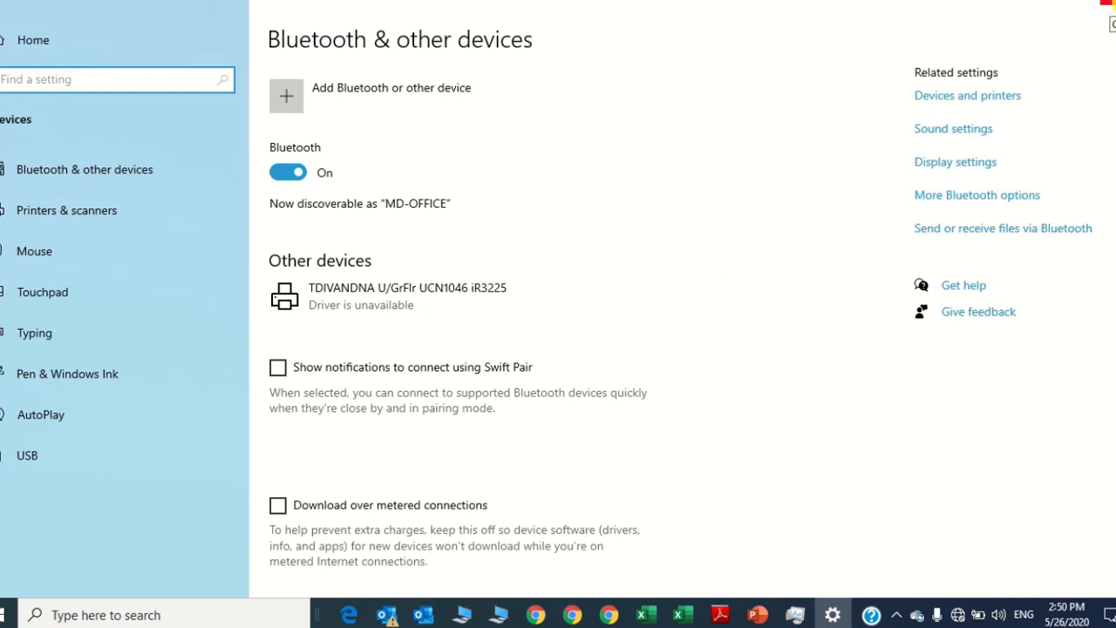
key("alt+F4")
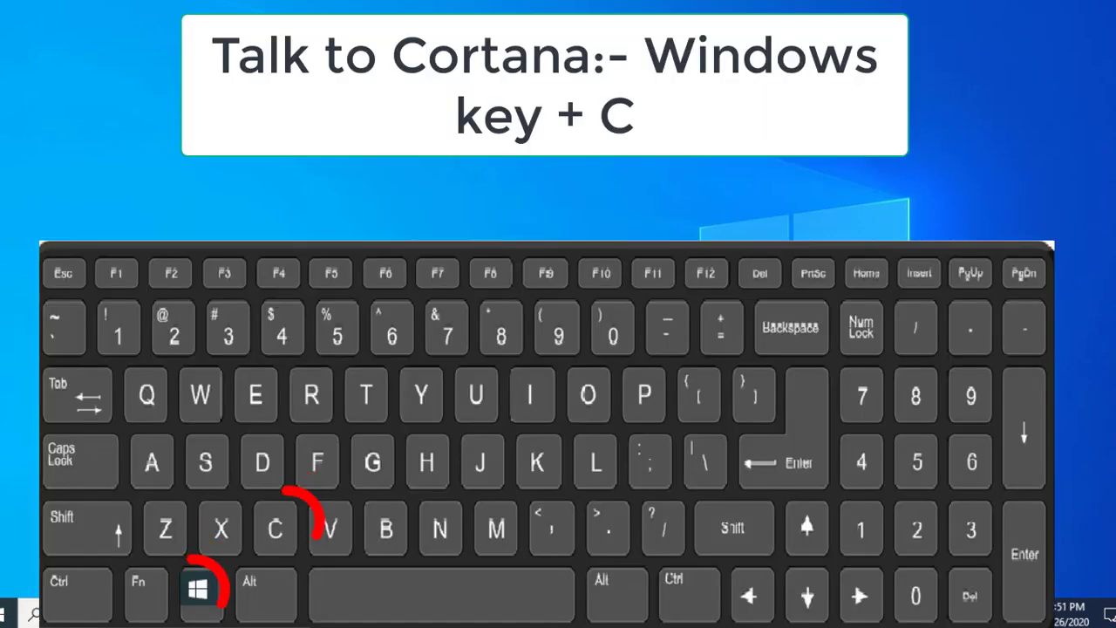
key("super+c")
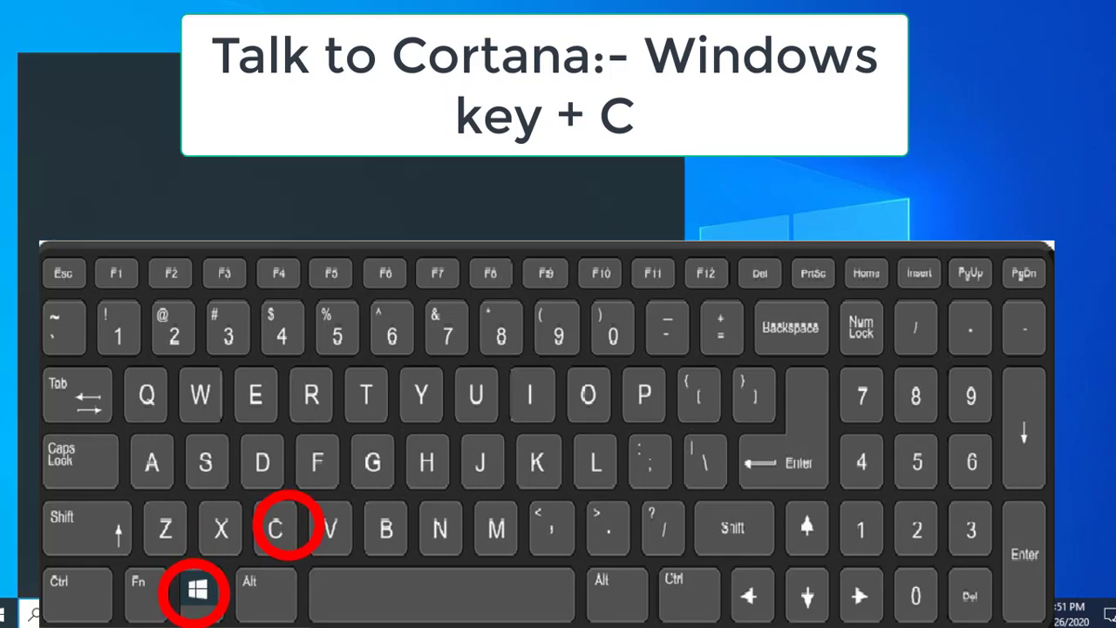
key("Escape")
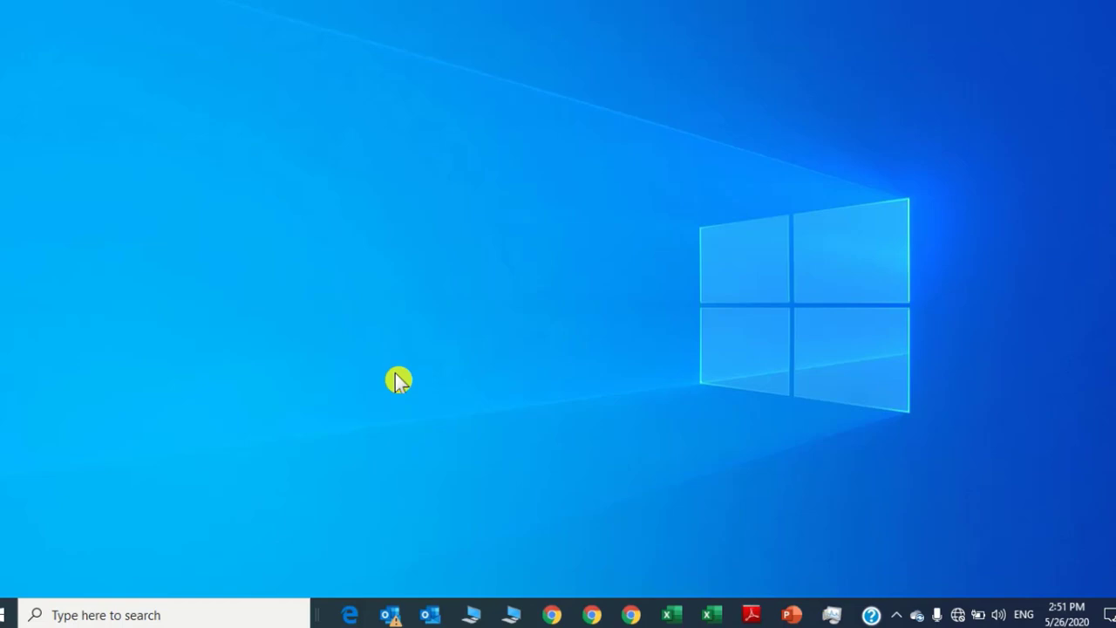
key("super+c")
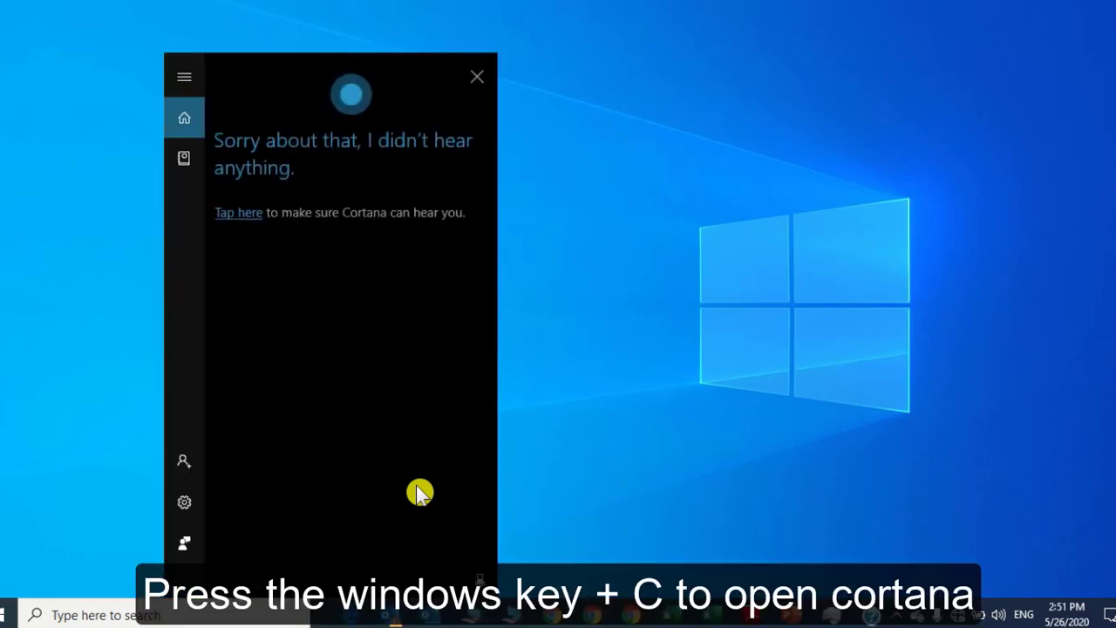
left_click(480, 78)
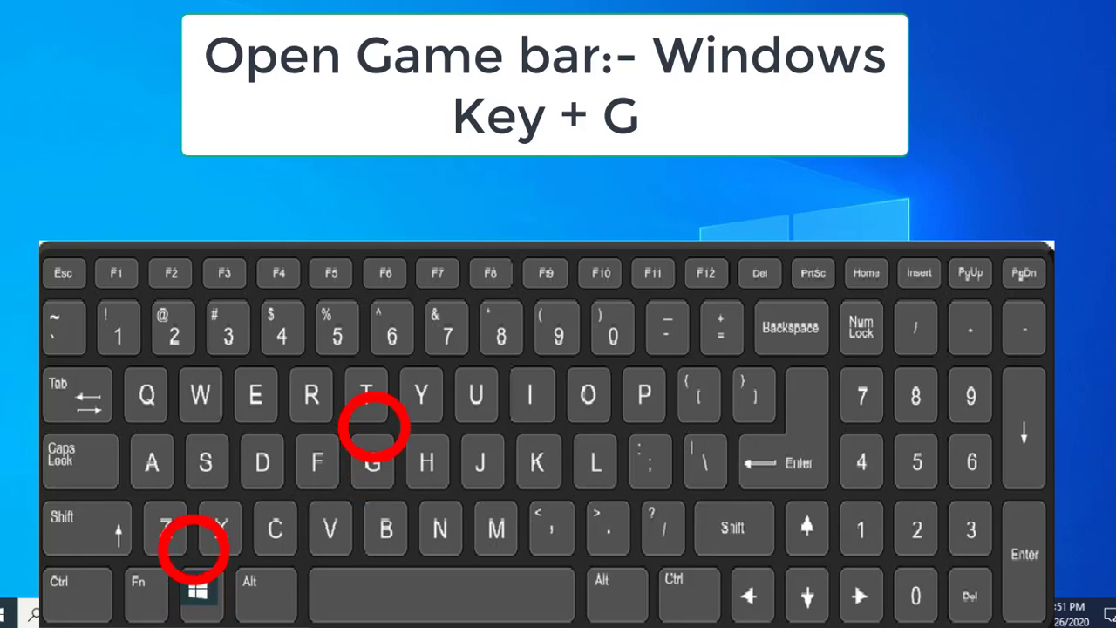
- Open Game Bar with Win+G, dismiss both notices and the Capture widget, close it, then reopen and close
key("super+g")
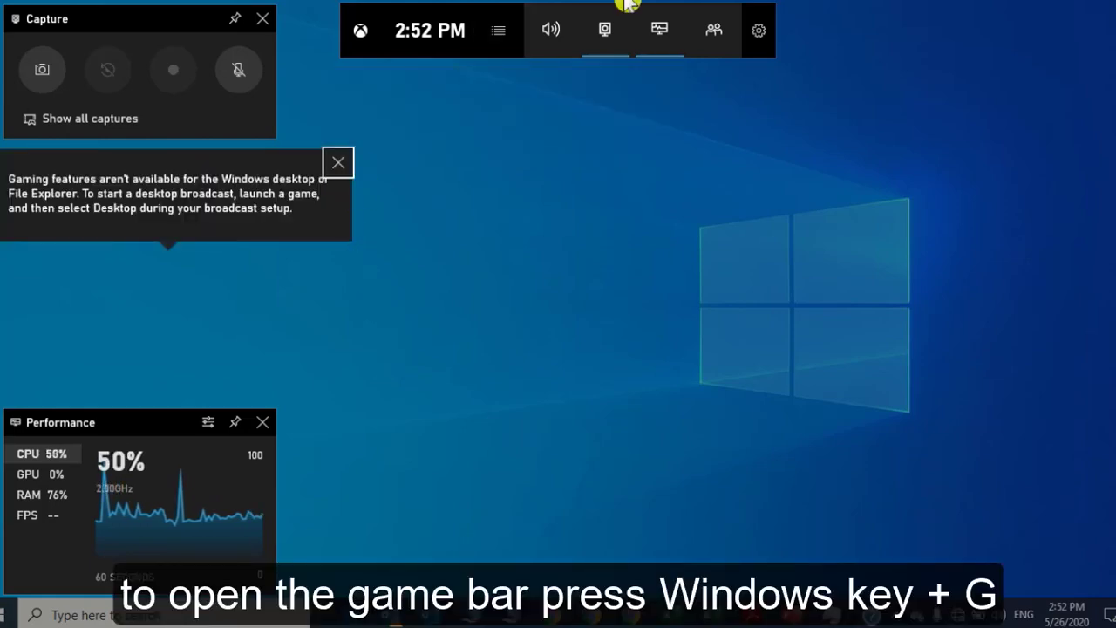
left_click(348, 164)
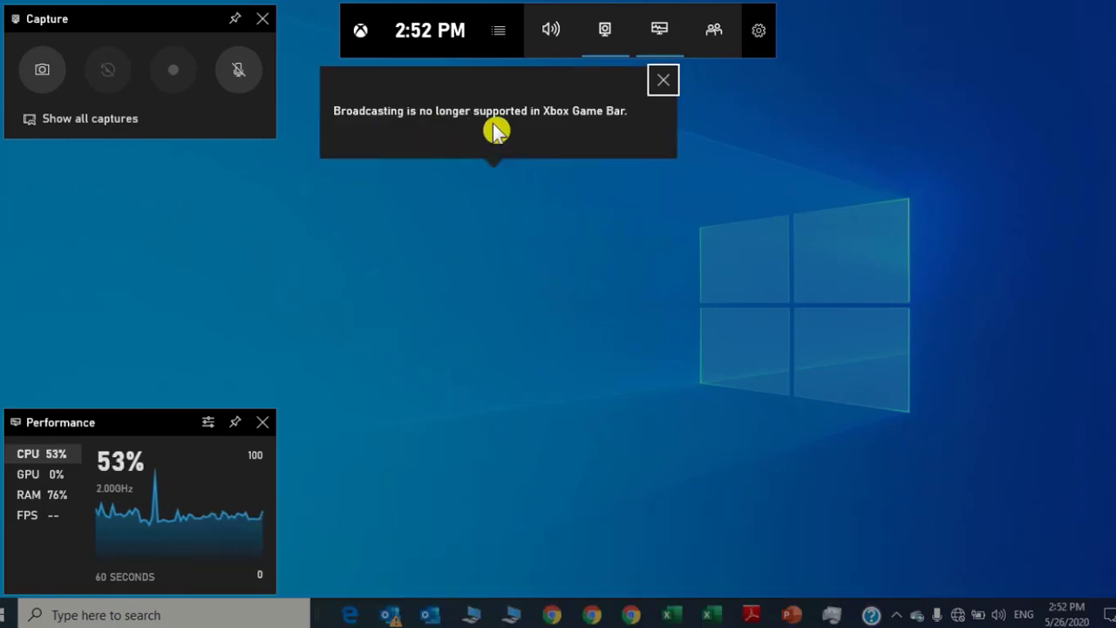
left_click(666, 85)
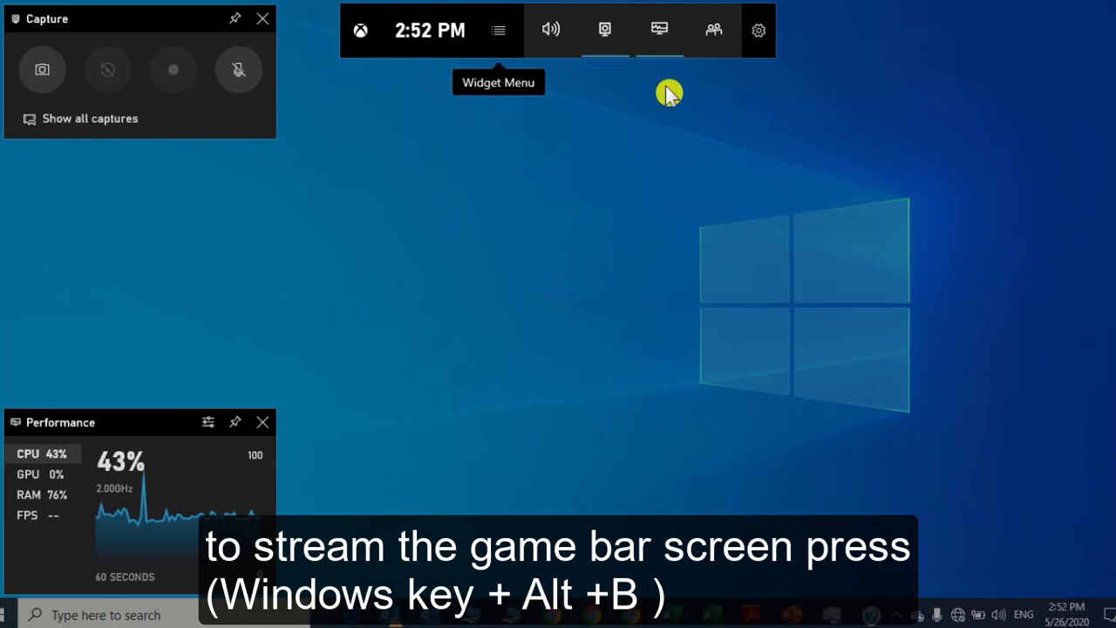
left_click(268, 23)
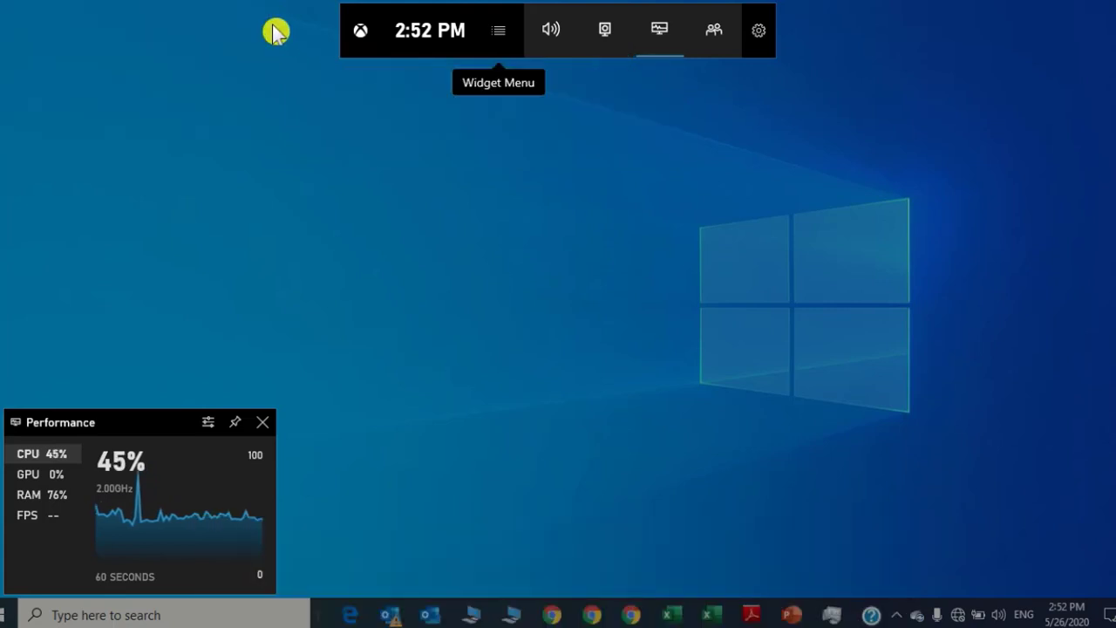
left_click(626, 158)
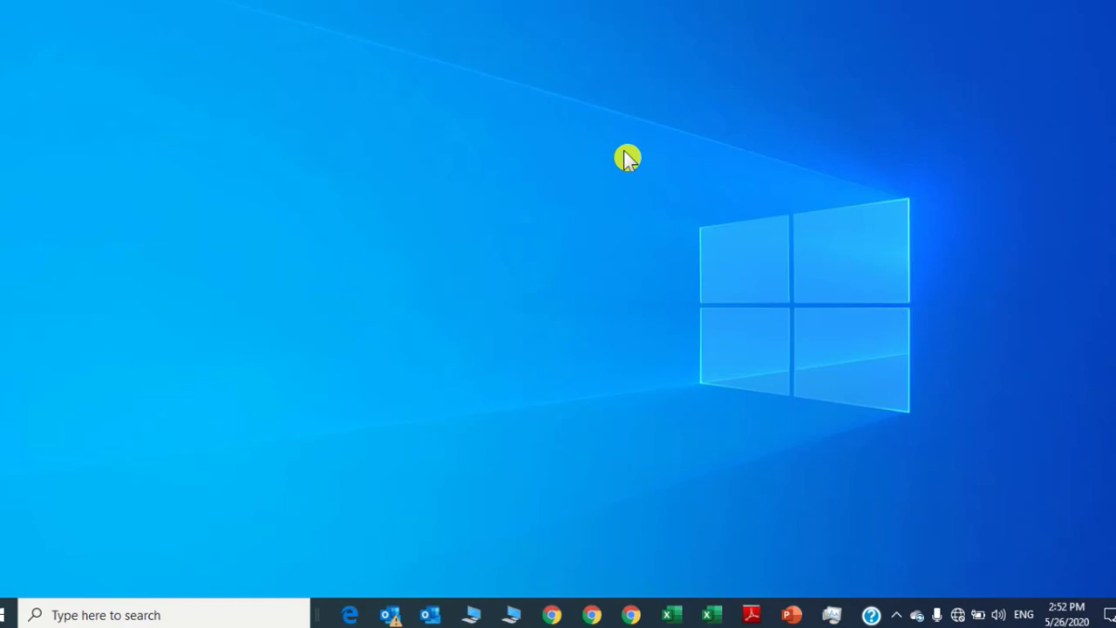
key("super+g")
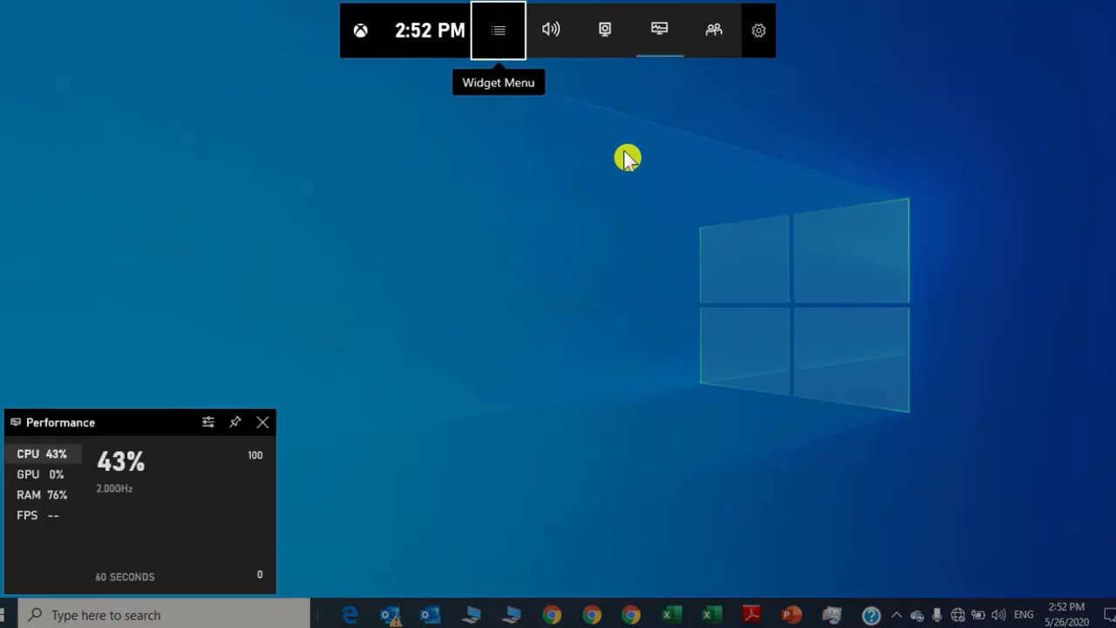
left_click(626, 158)
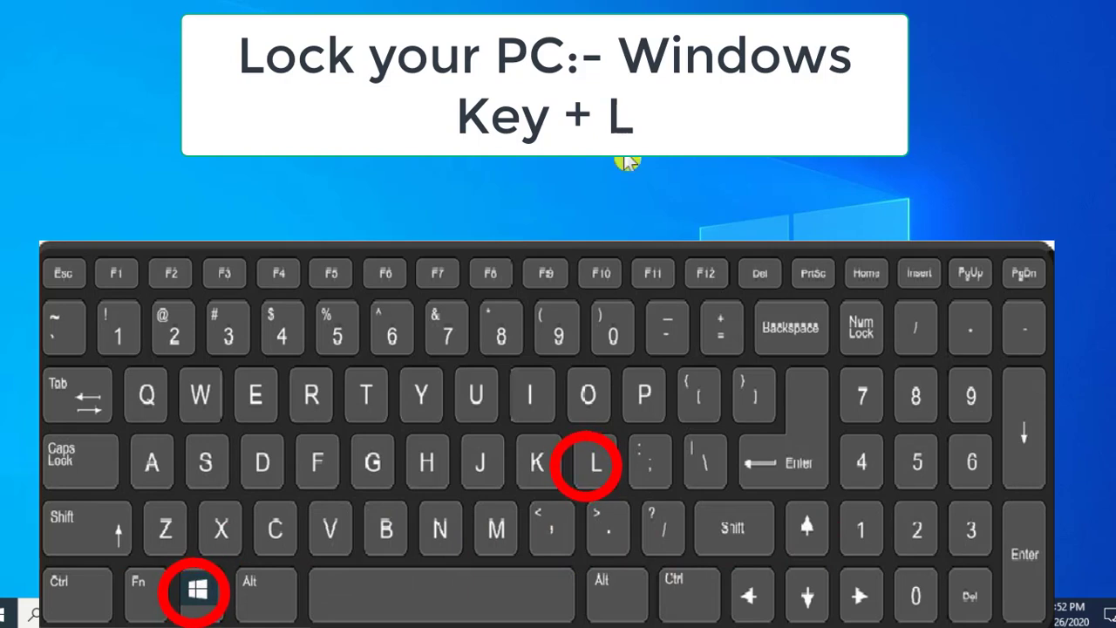
- Lock the PC with Windows+L to bring up the sign-in screen
key("super+l")
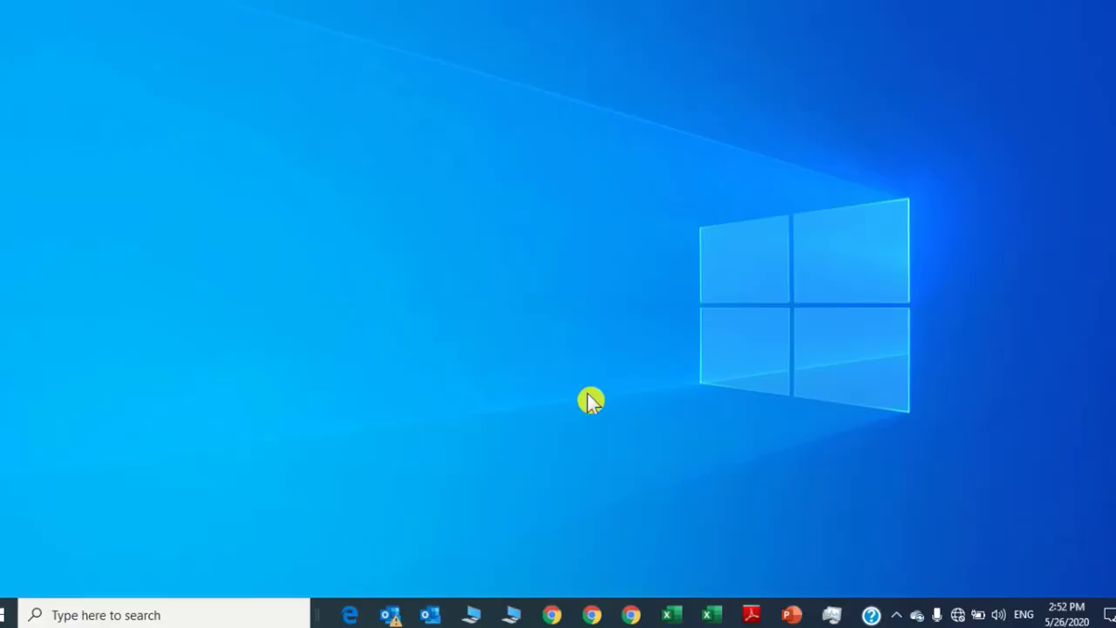
key("super+l")
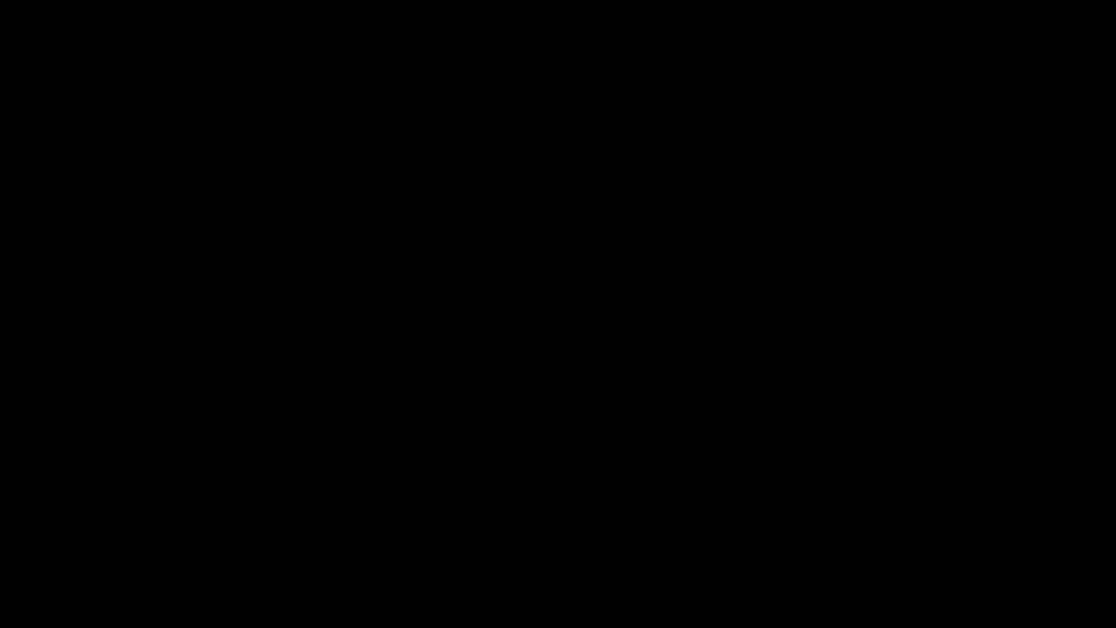